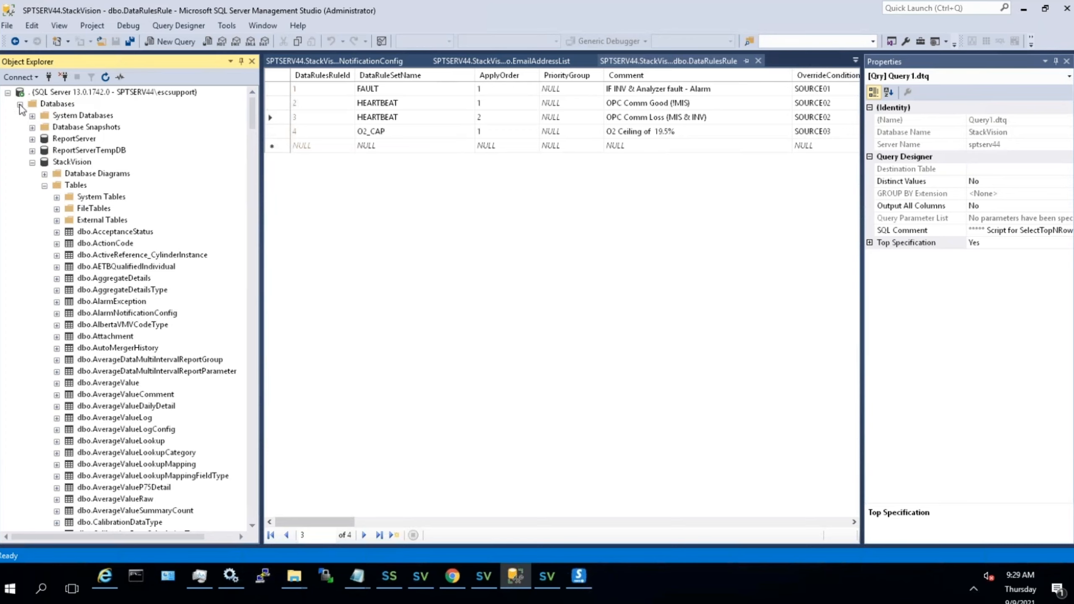
Step: Locate the dbo.DataRulesRule and dbo.DataRulesParameterList tables in the StackVision database
left_click(58, 105)
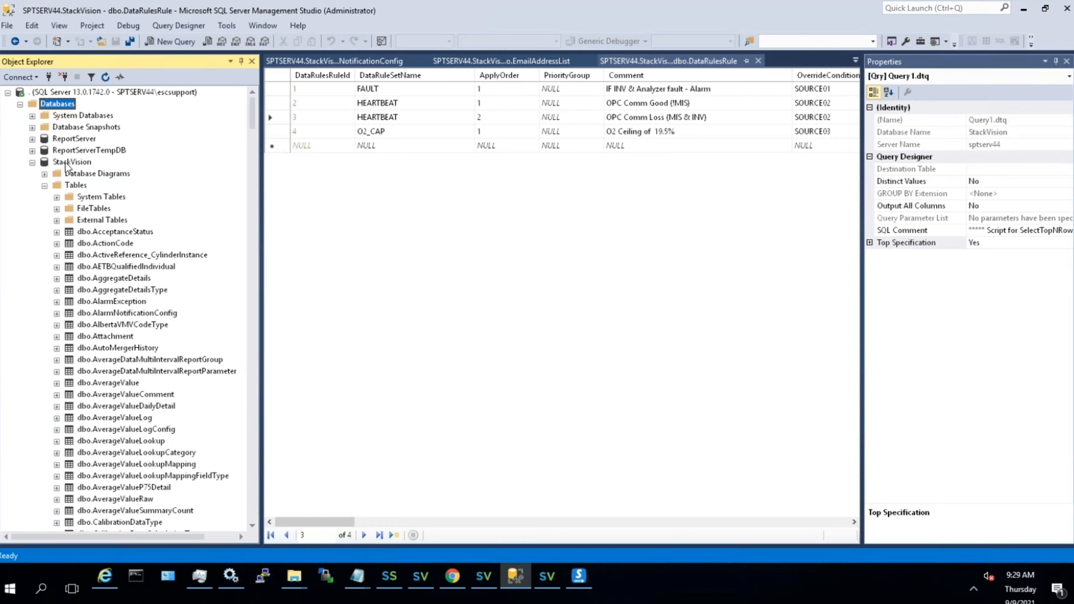
left_click(68, 163)
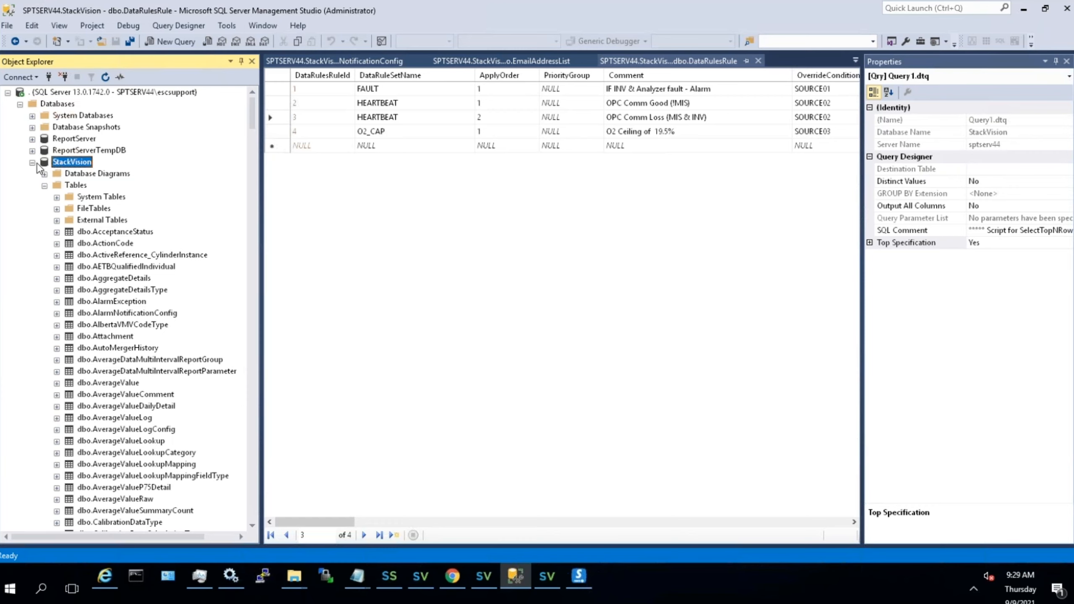
scroll(114, 254, "down", 10)
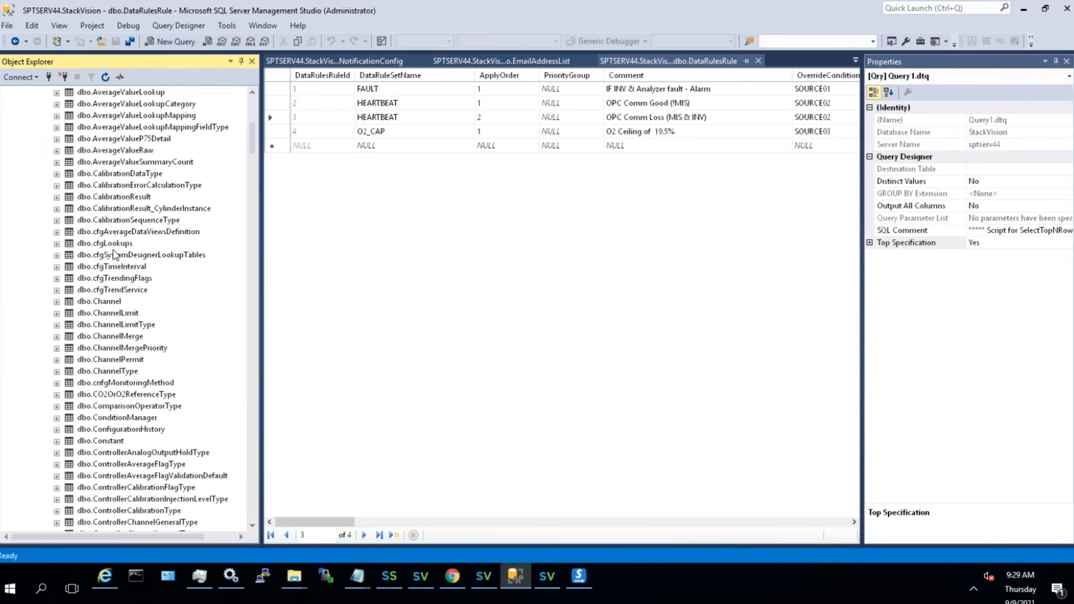
scroll(114, 254, "down", 13)
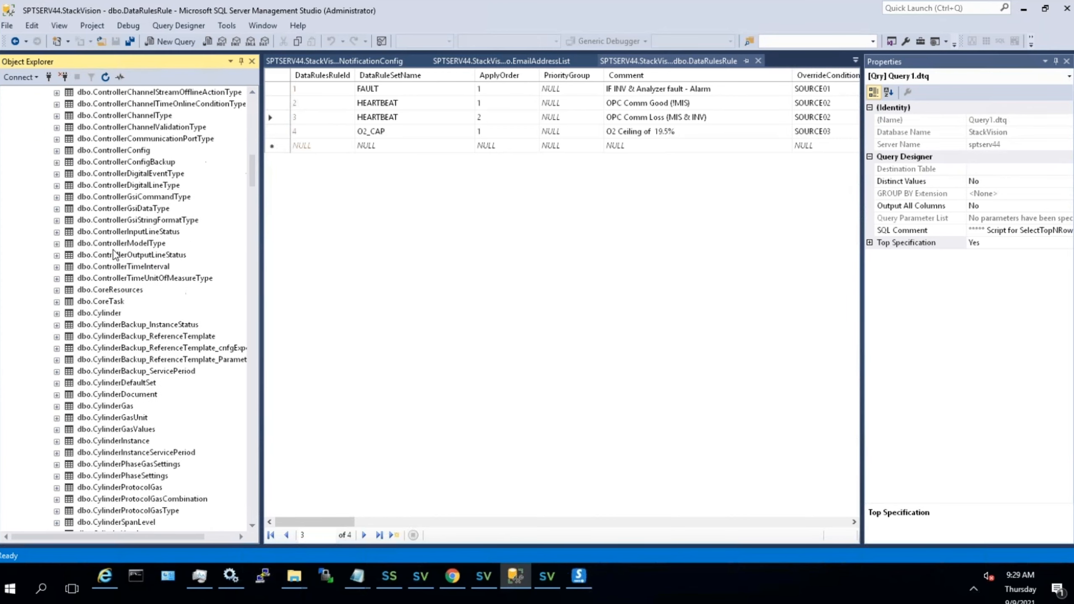
scroll(113, 254, "down", 7)
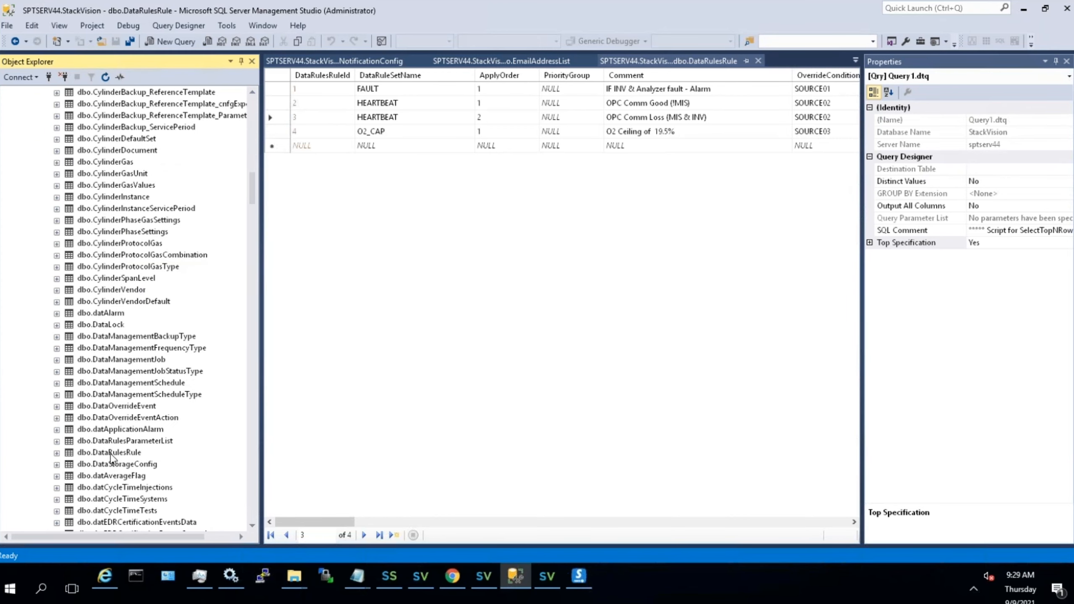
left_click(111, 453)
scroll(112, 457, "down", 2)
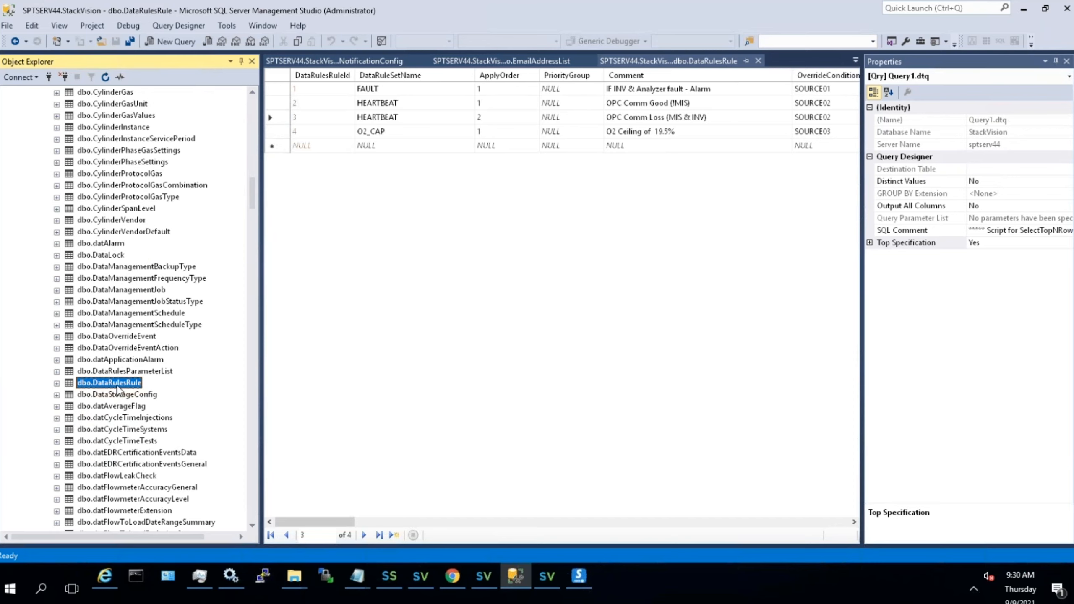
left_click(125, 372)
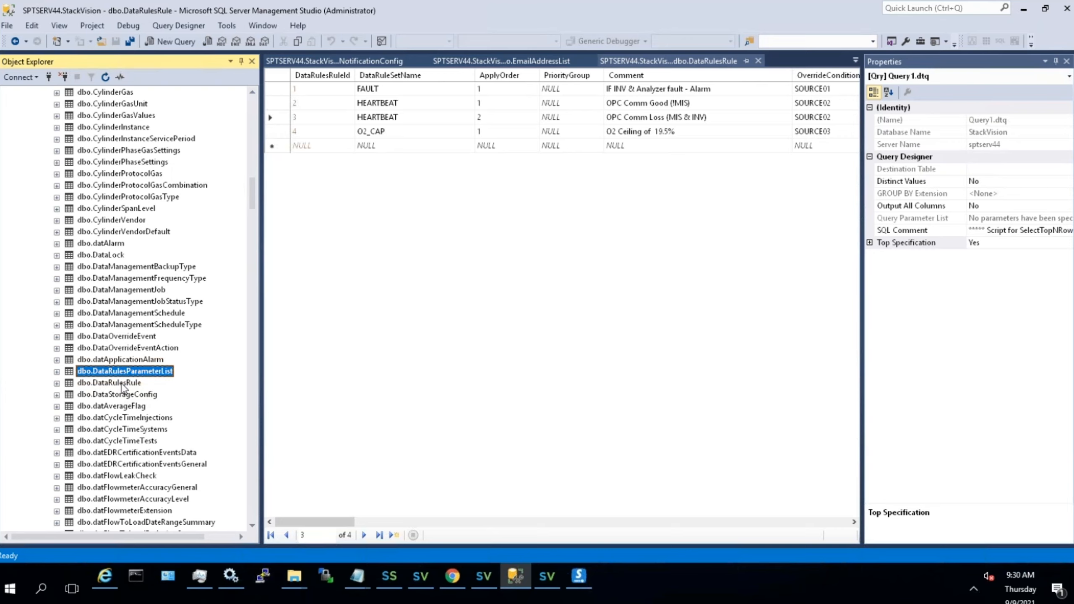
Step: Locate the dbo.AlarmNotificationConfig and dbo.EmailAddressList tables in the StackVision database
scroll(122, 387, "up", 20)
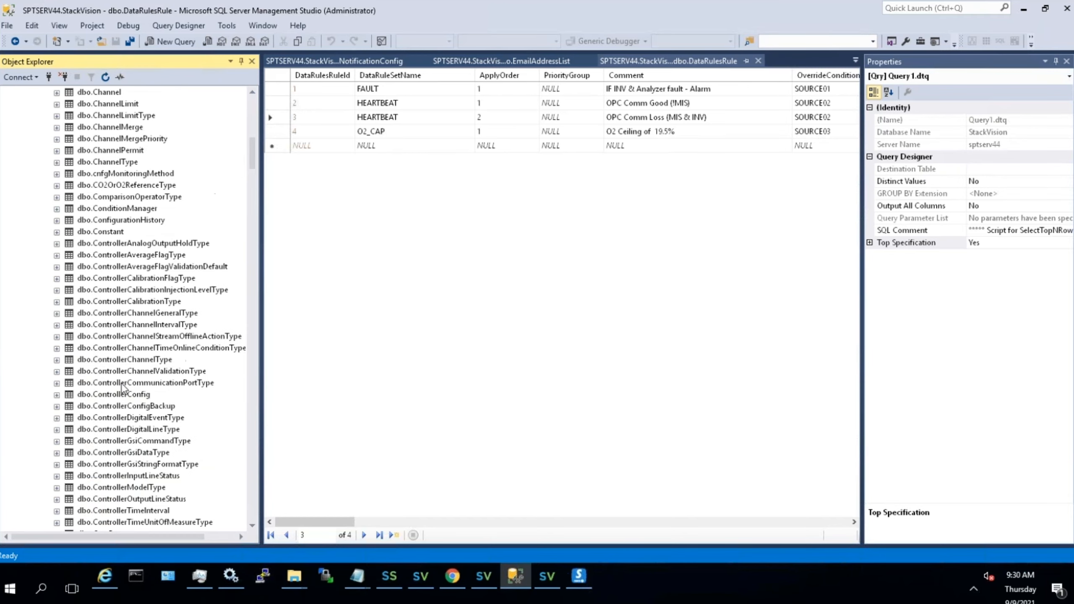
scroll(121, 388, "up", 5)
scroll(162, 142, "up", 1)
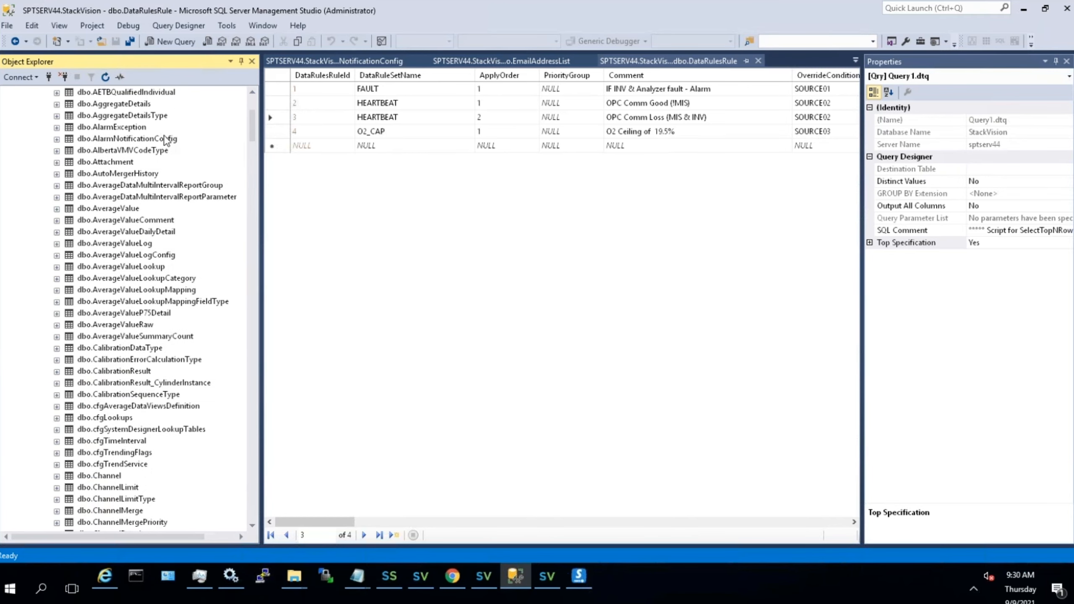
left_click(133, 139)
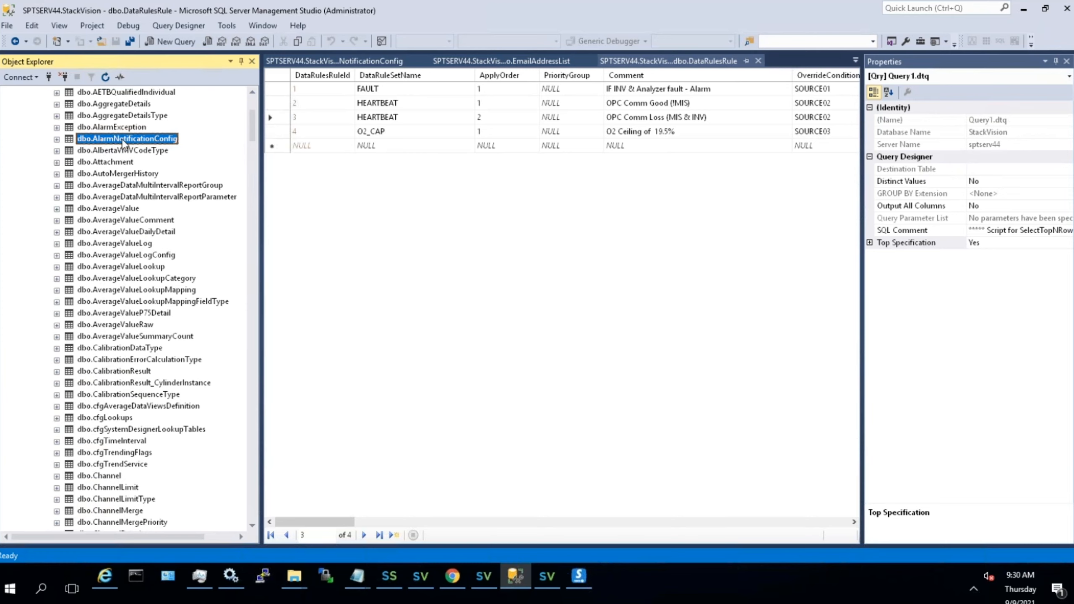
scroll(132, 182, "down", 12)
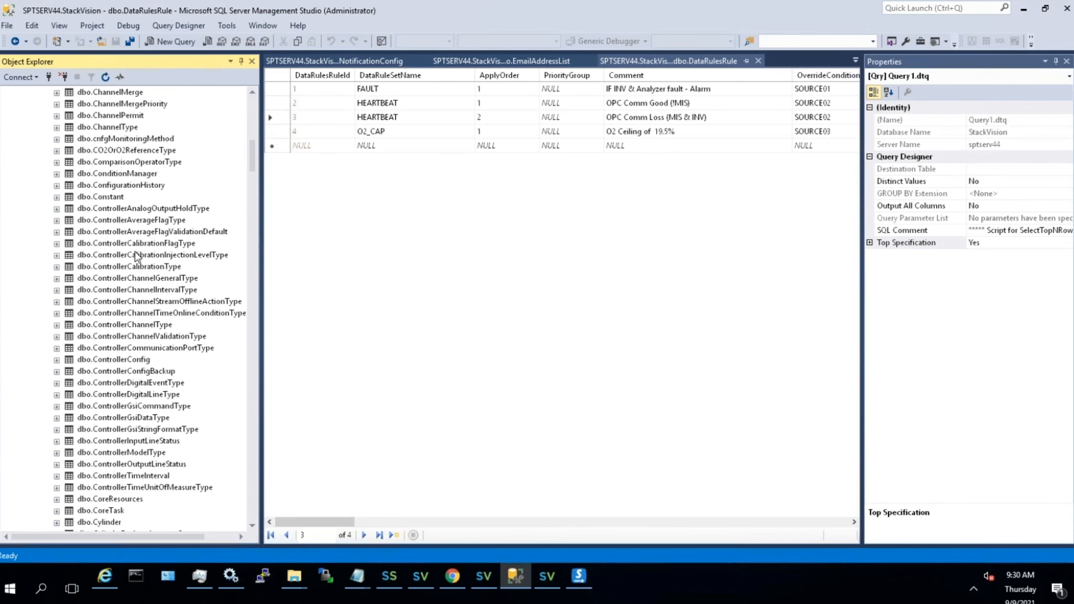
scroll(136, 256, "down", 20)
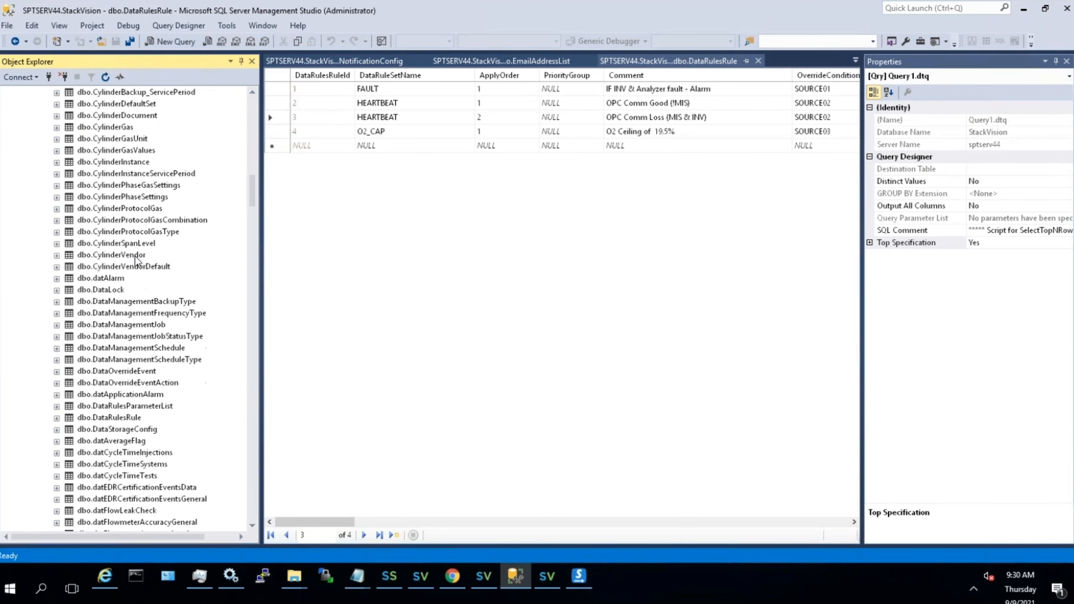
scroll(150, 279, "down", 20)
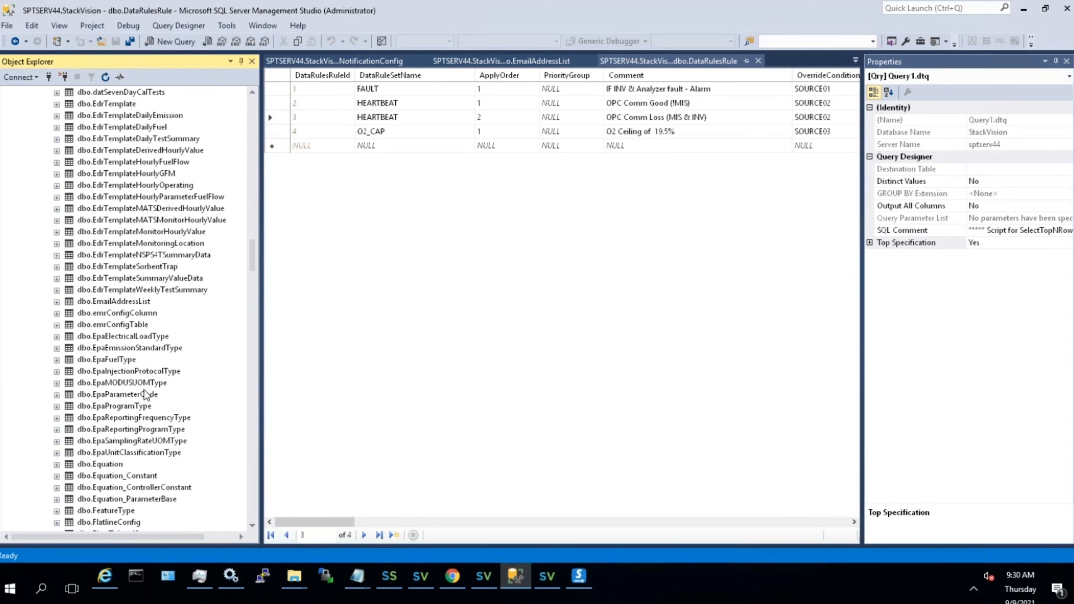
left_click(119, 304)
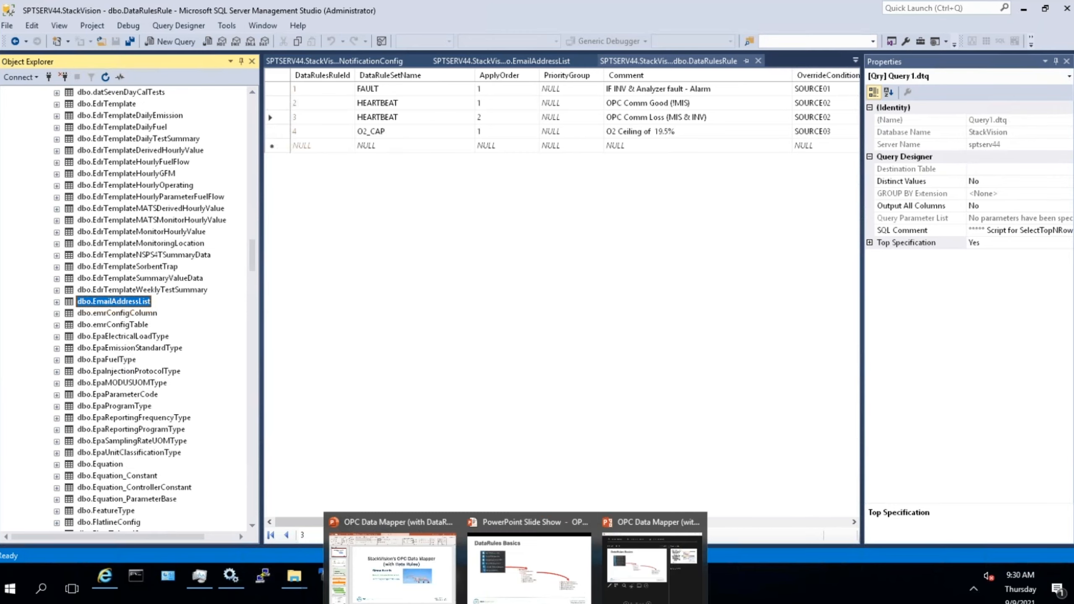
Step: Switch to the PowerPoint slide show and present the DataRules Basics slide on editing and exporting the rules table
left_click(528, 569)
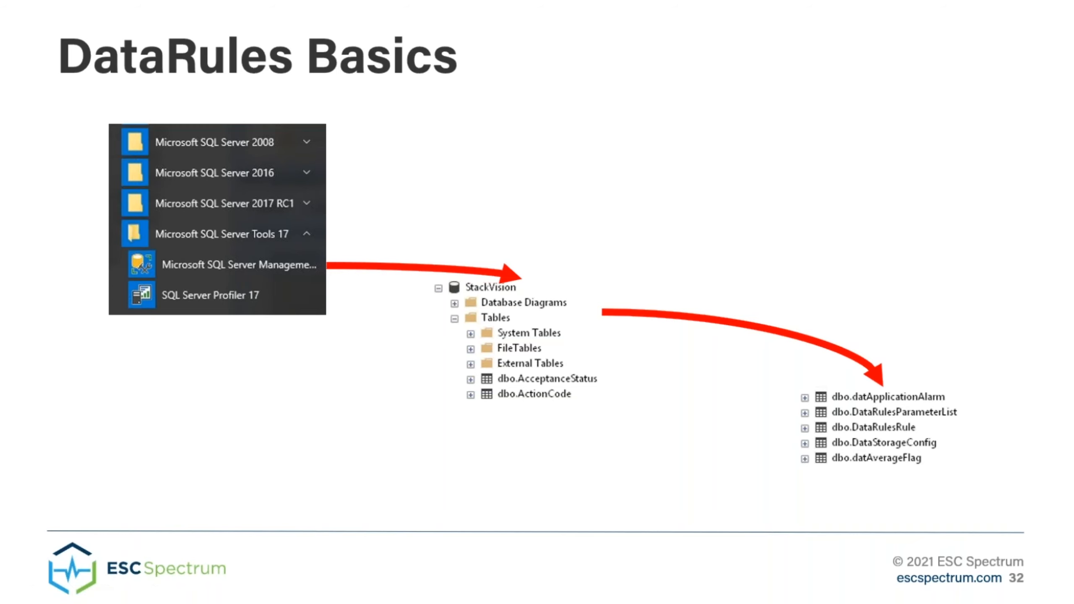
key("Right")
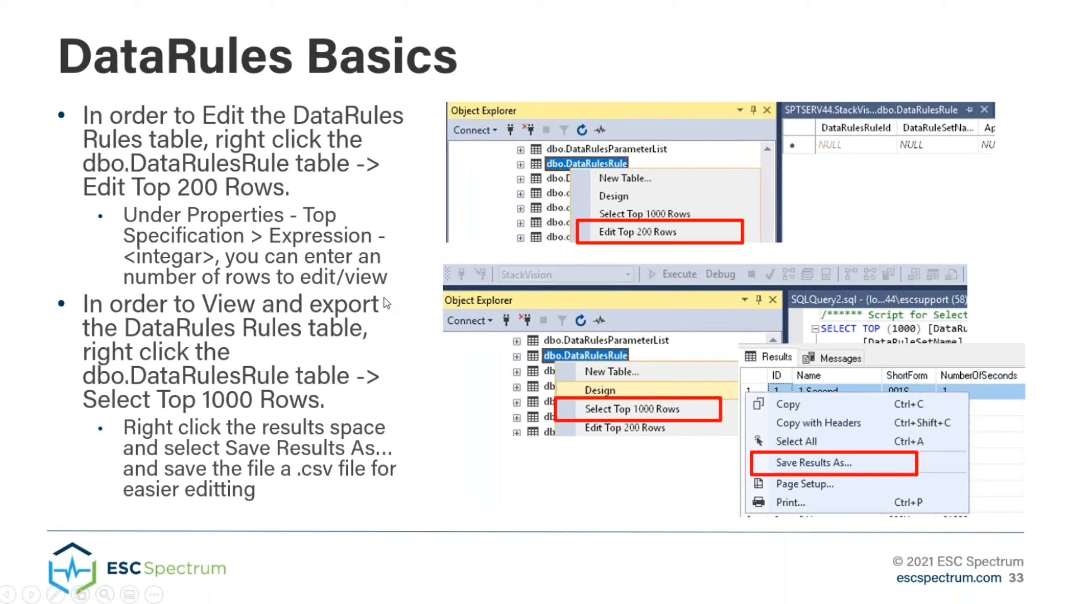
key("Escape")
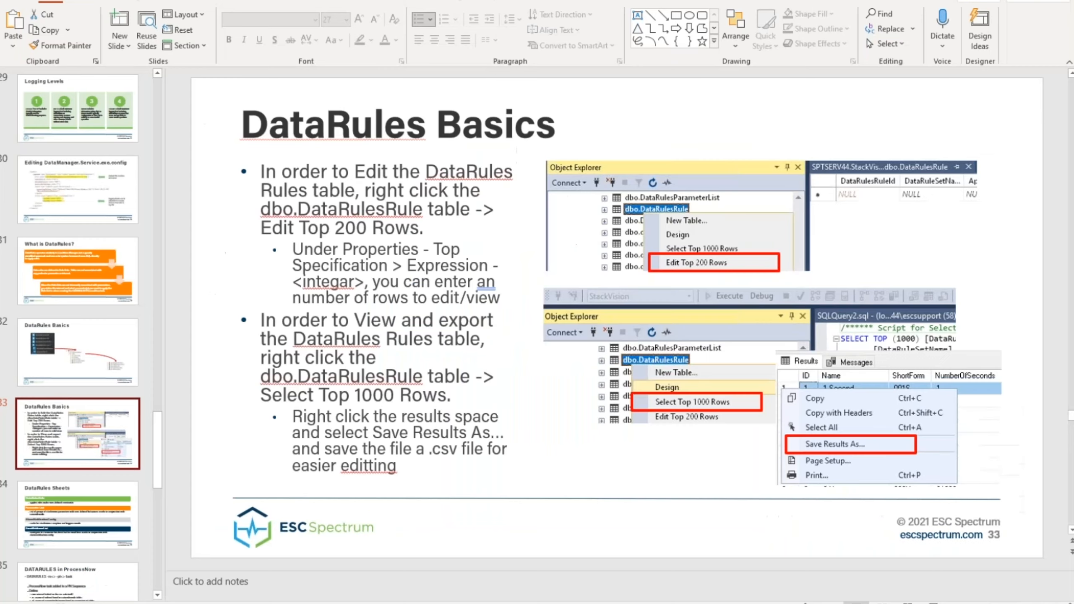
left_click(934, 602)
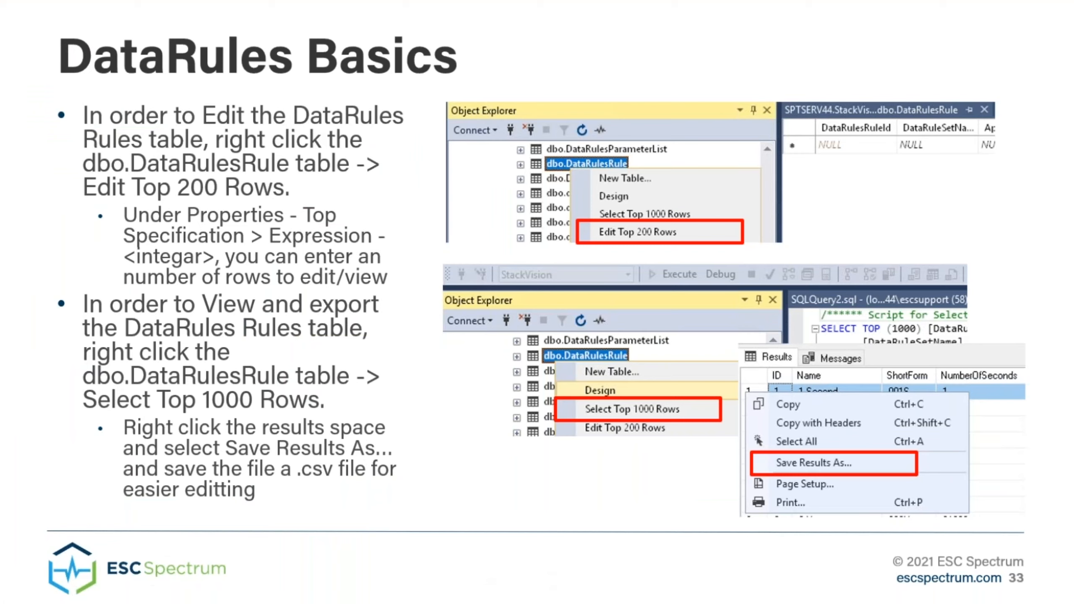
Step: Switch to SQL Server Management Studio and query the top 1000 rows of the dbo.DataRulesRule table
key("alt+Tab")
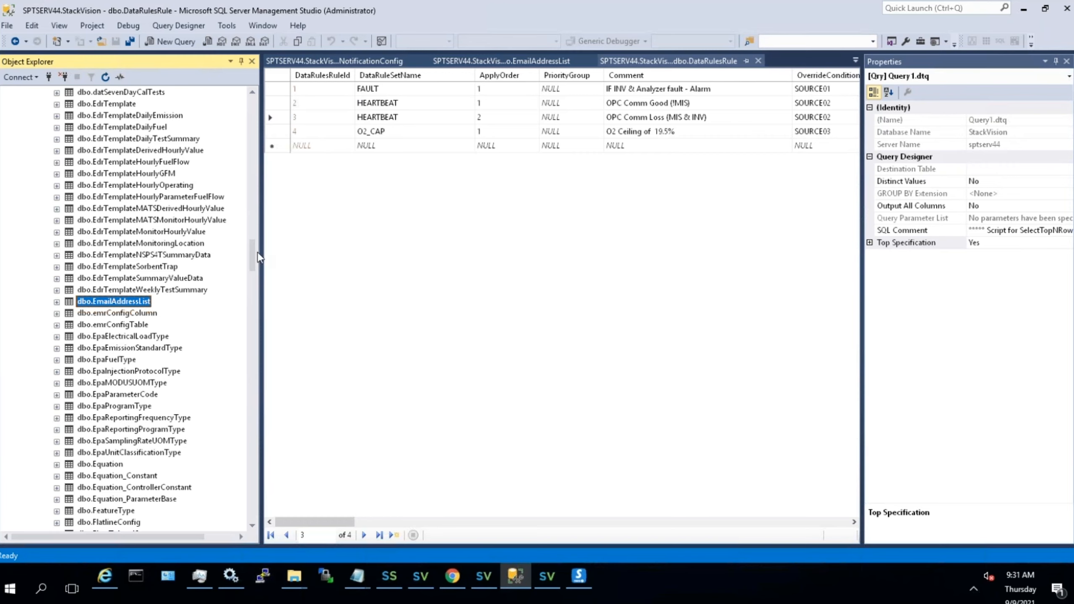
left_click_drag(253, 251, 255, 201)
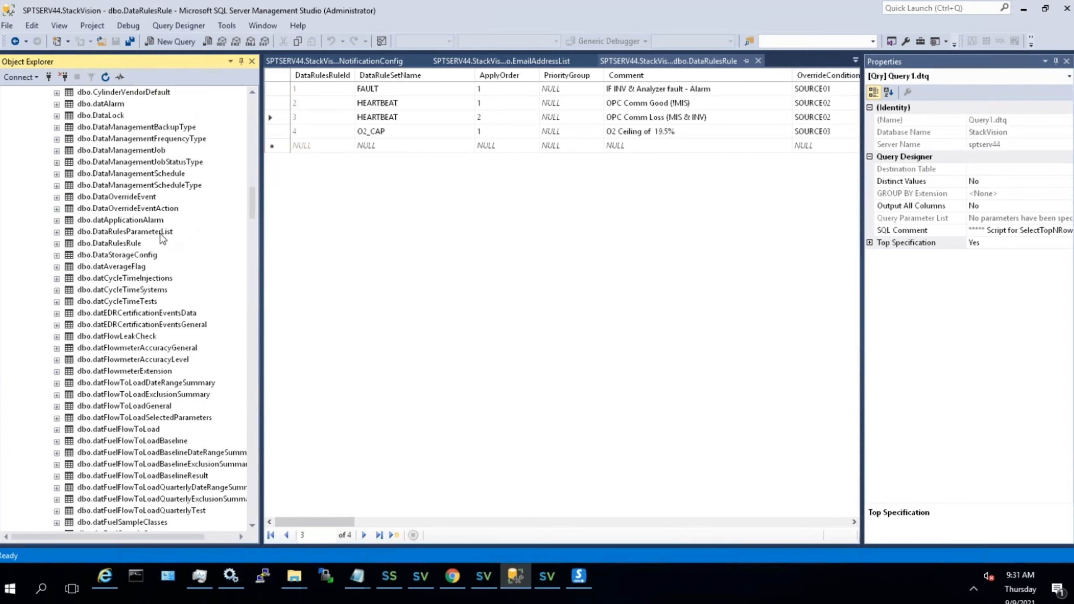
left_click(136, 246)
right_click(126, 247)
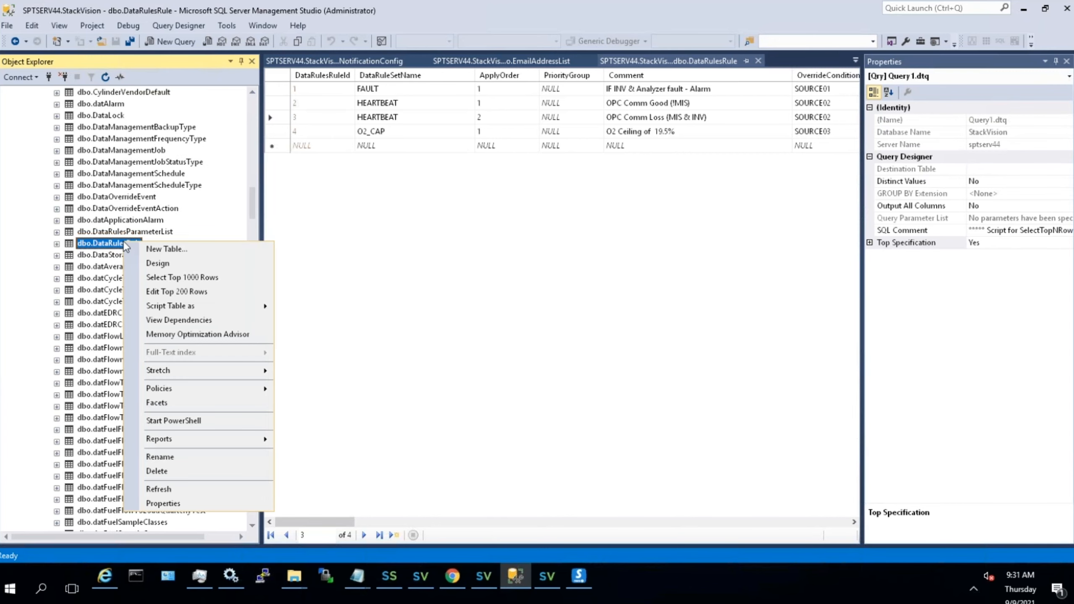
left_click(176, 276)
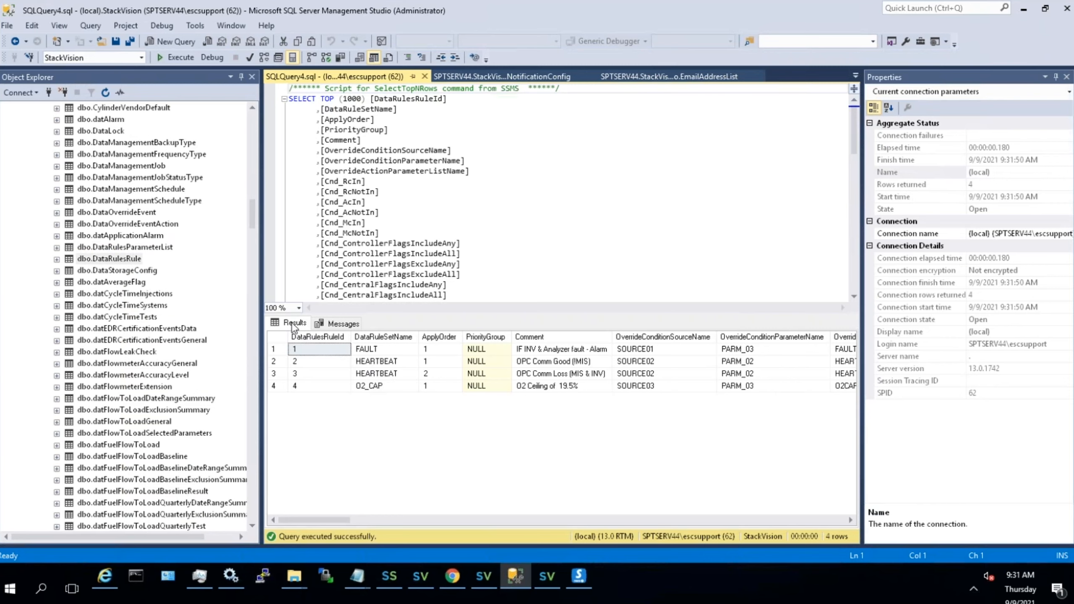
Step: Show the Save Results As command for the query results, and dismiss it without saving
left_click(291, 329)
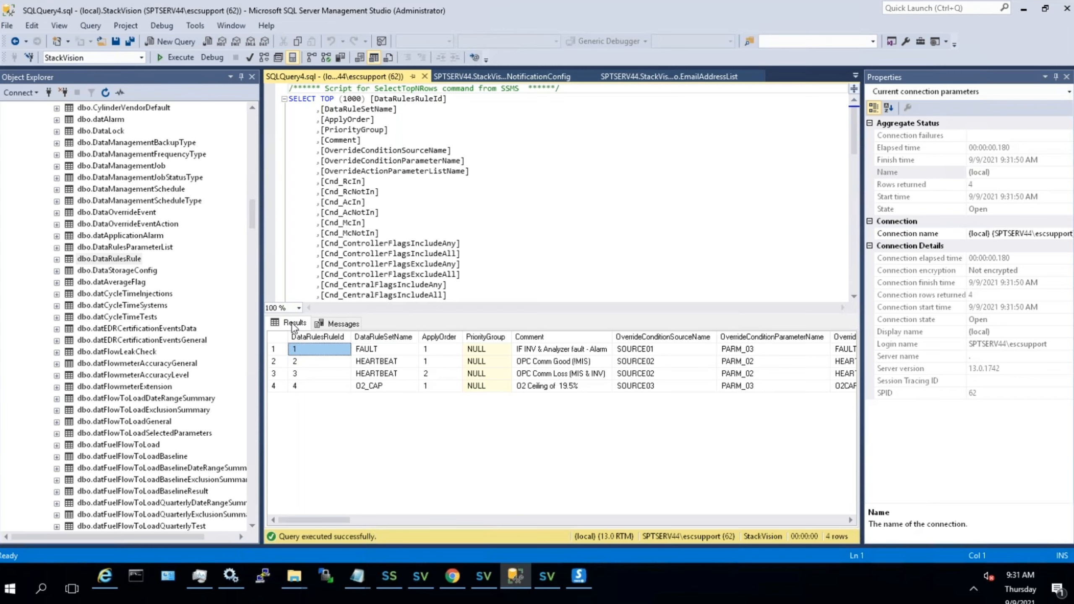
right_click(329, 379)
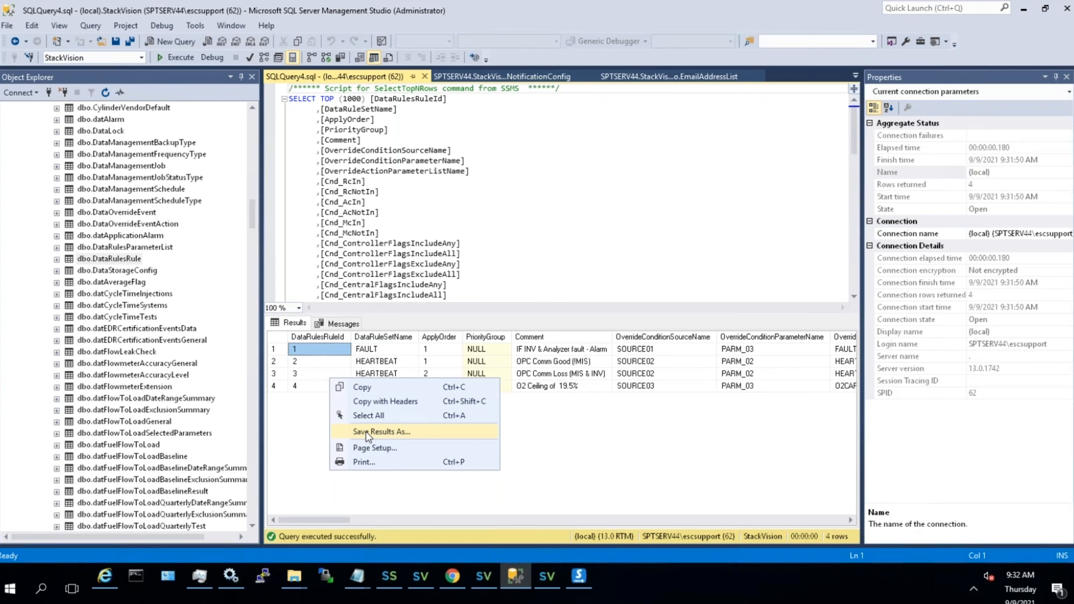
left_click(310, 425)
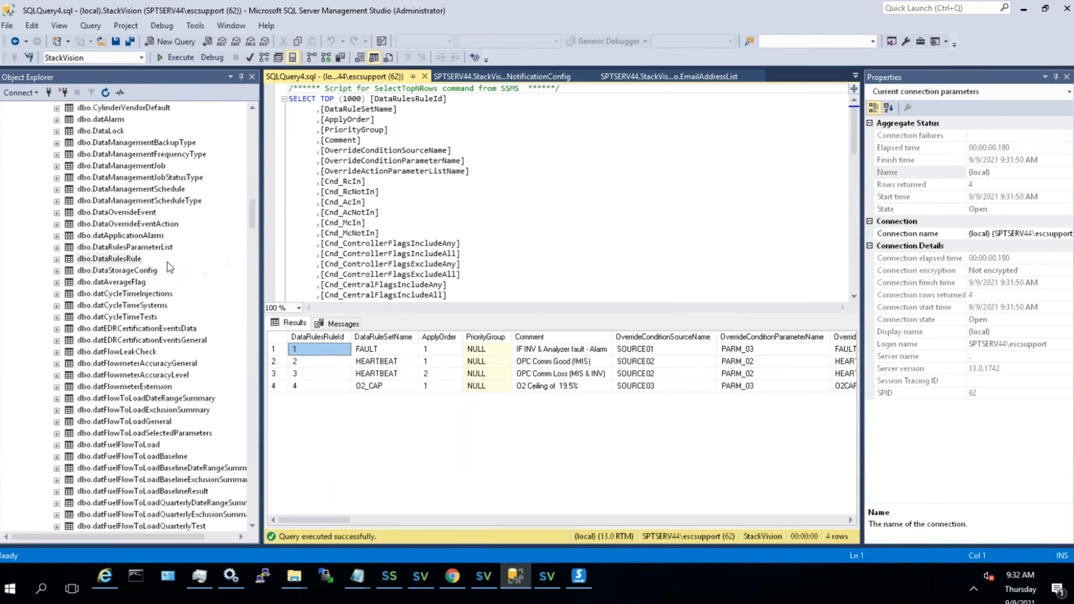
Step: Open the top 200 rows of dbo.DataRulesRule for editing and show the grid from its first column
right_click(120, 261)
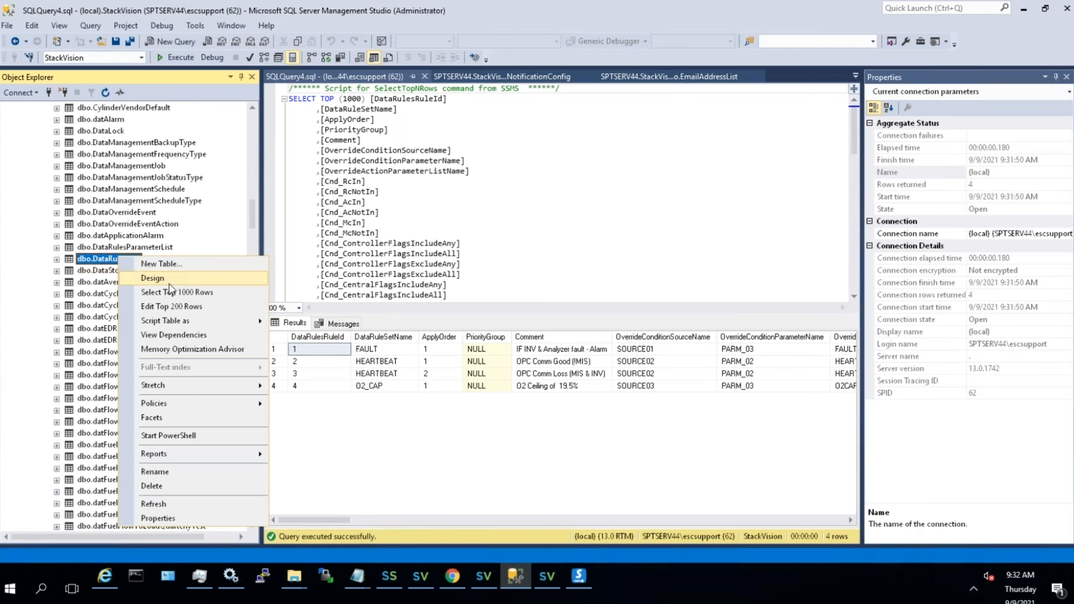
left_click(169, 307)
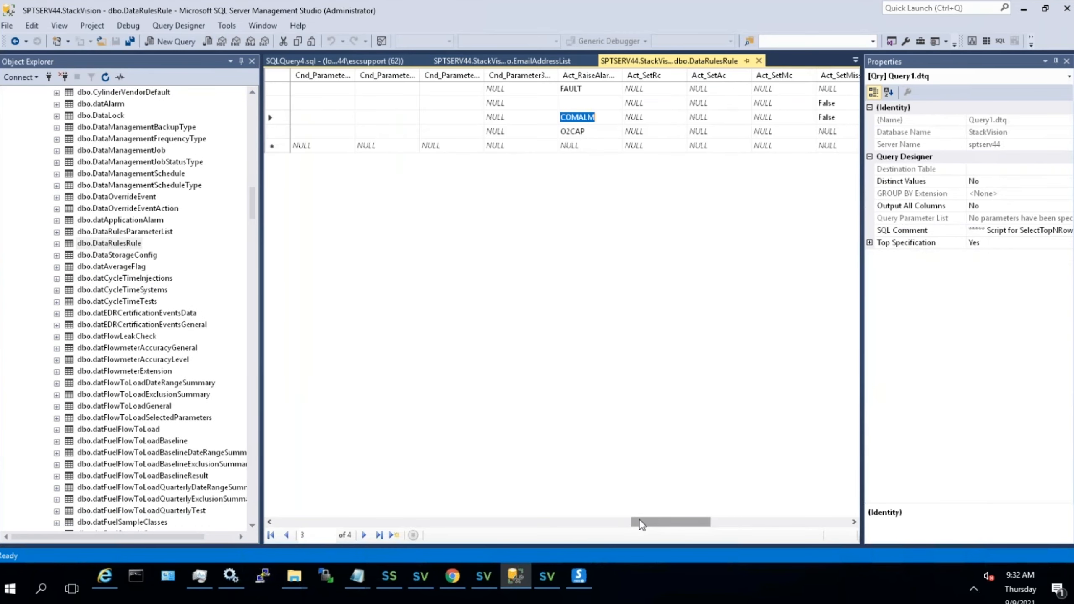
left_click_drag(640, 520, 271, 504)
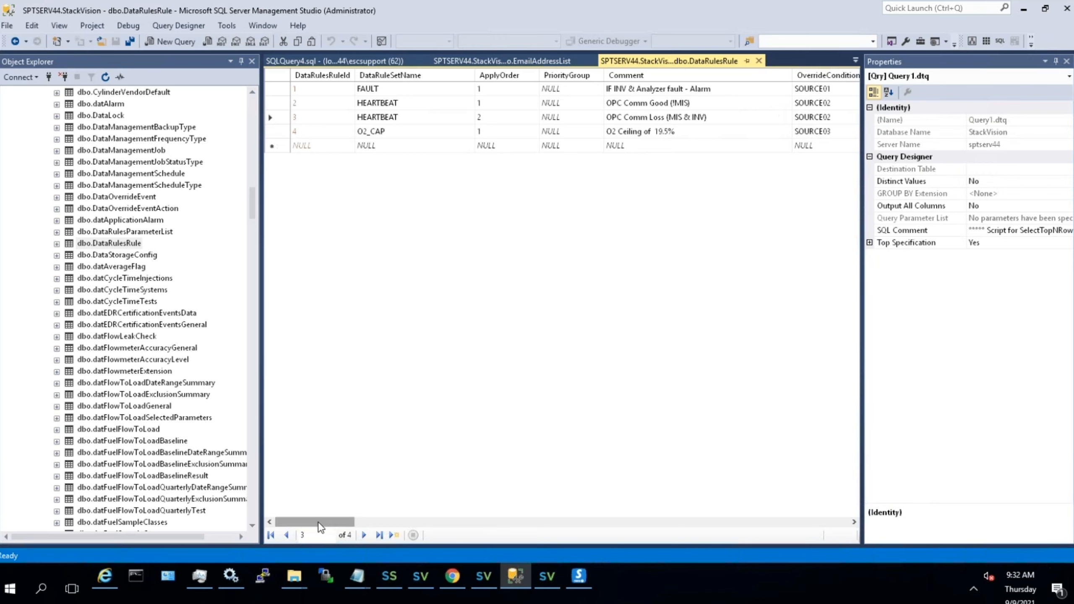
Step: Examine the rule rows and their PriorityGroup cells in the editable grid, and select the FAULT row
left_click_drag(273, 89, 275, 135)
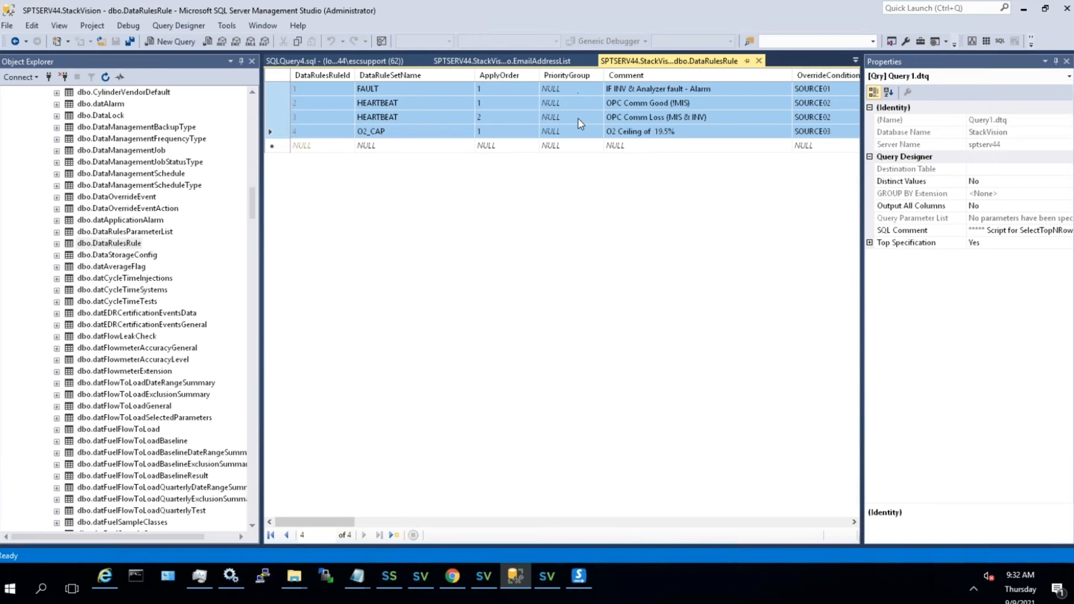
left_click(558, 89)
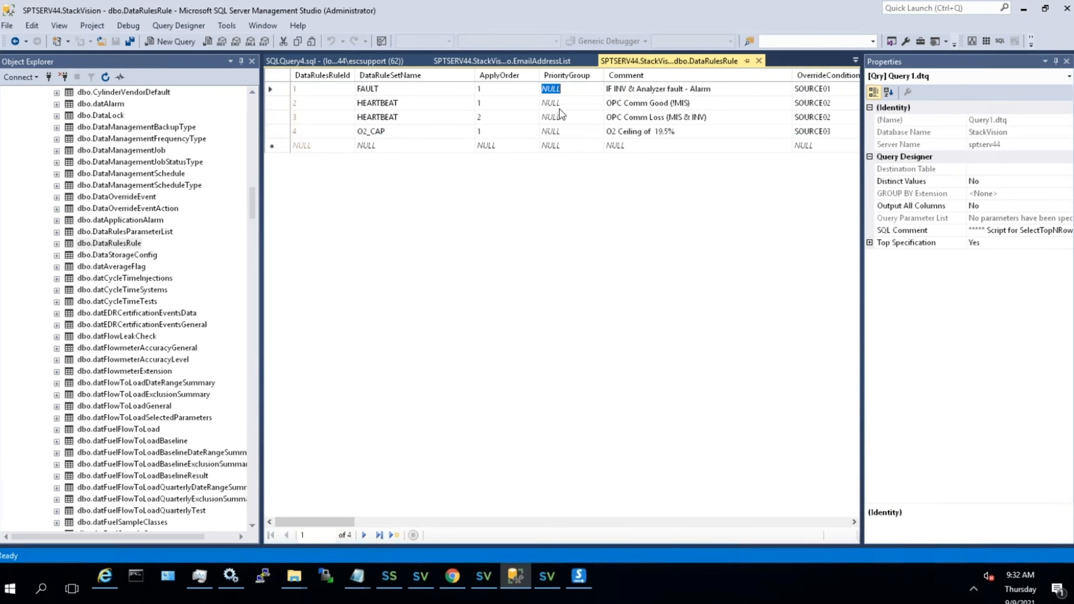
left_click(560, 107)
left_click(561, 121)
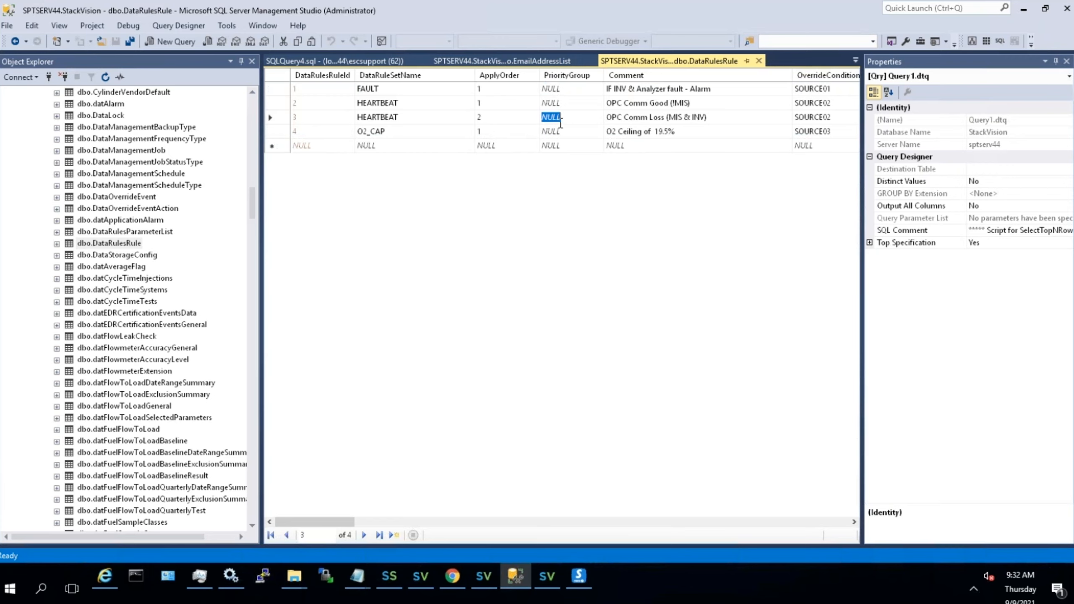
left_click(275, 91)
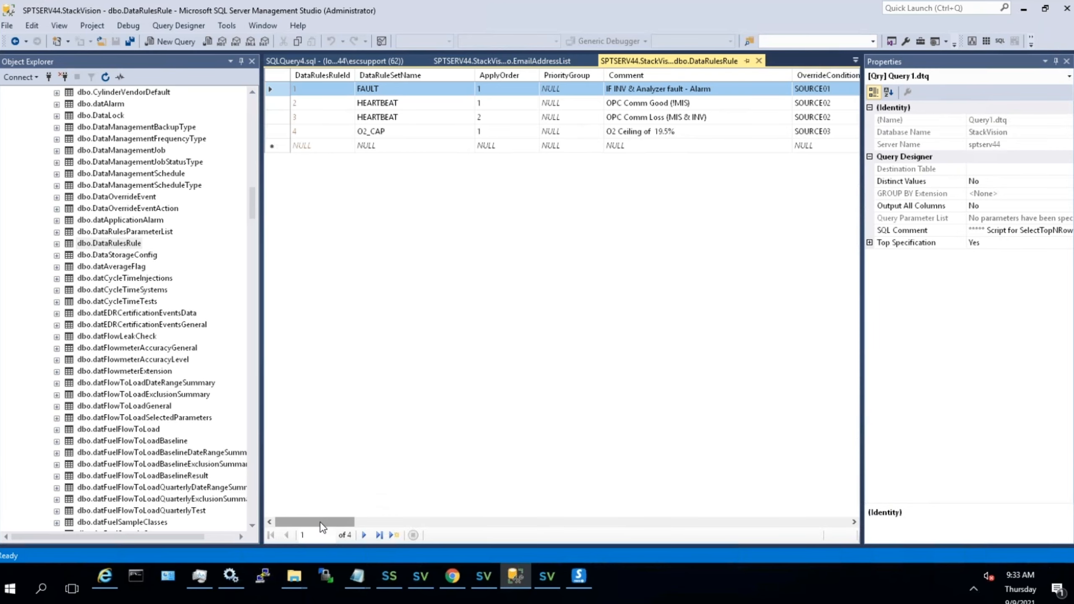
mouse_move(320, 526)
left_mouse_down()
mouse_move(339, 526)
mouse_move(307, 526)
left_mouse_up()
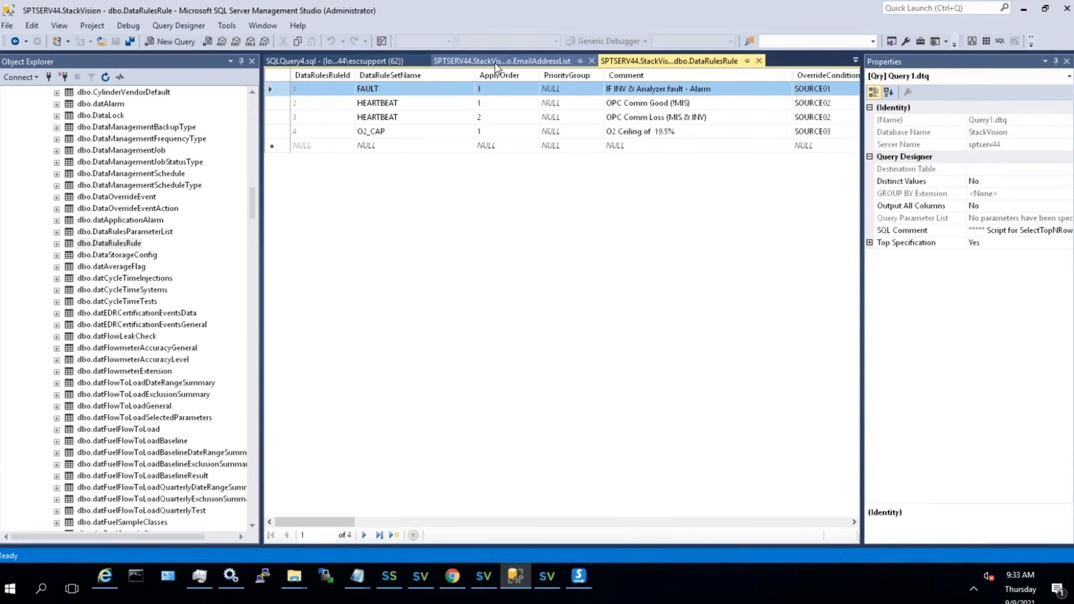
Step: Expand the query's Top Specification properties and select the Expression value that limits the editable rows
left_click(870, 244)
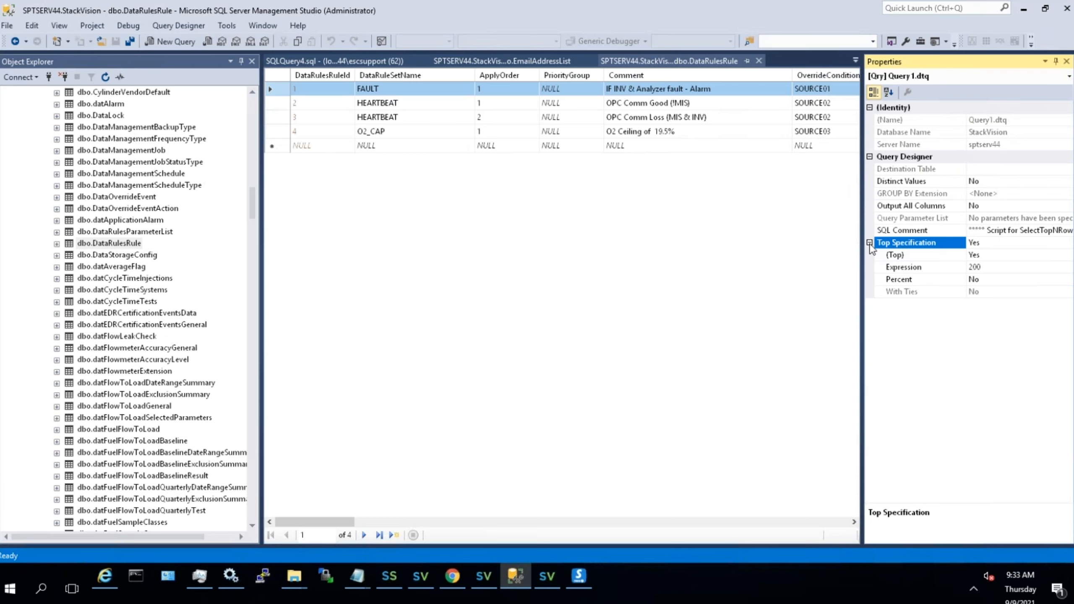
left_click(985, 268)
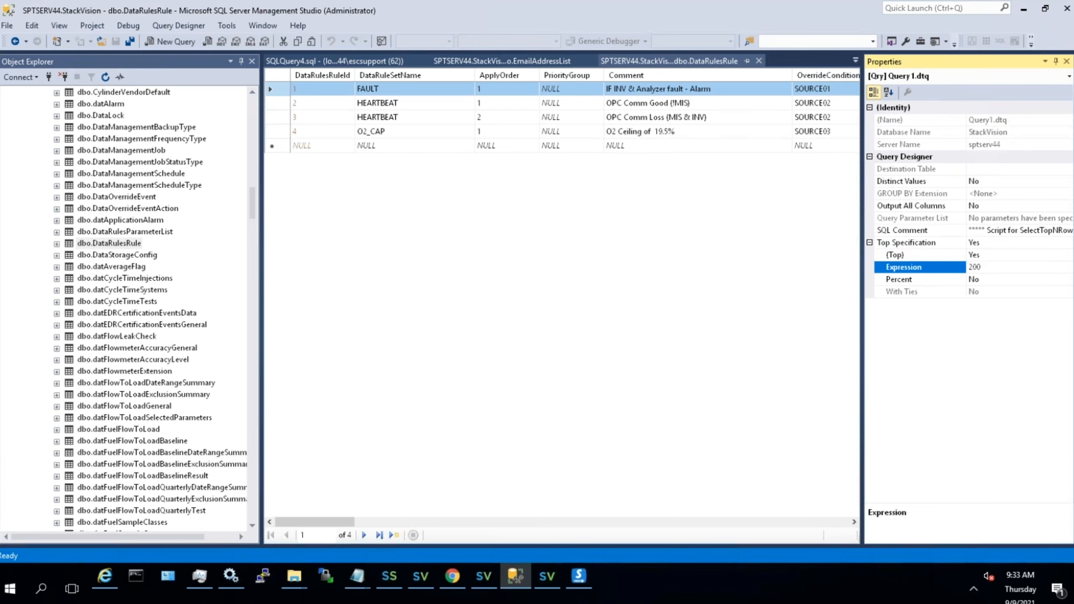
Step: Set the query's Top Specification Expression to 2000 and execute the SQL to reload the dbo.DataRulesRule grid
type("0")
key("Return")
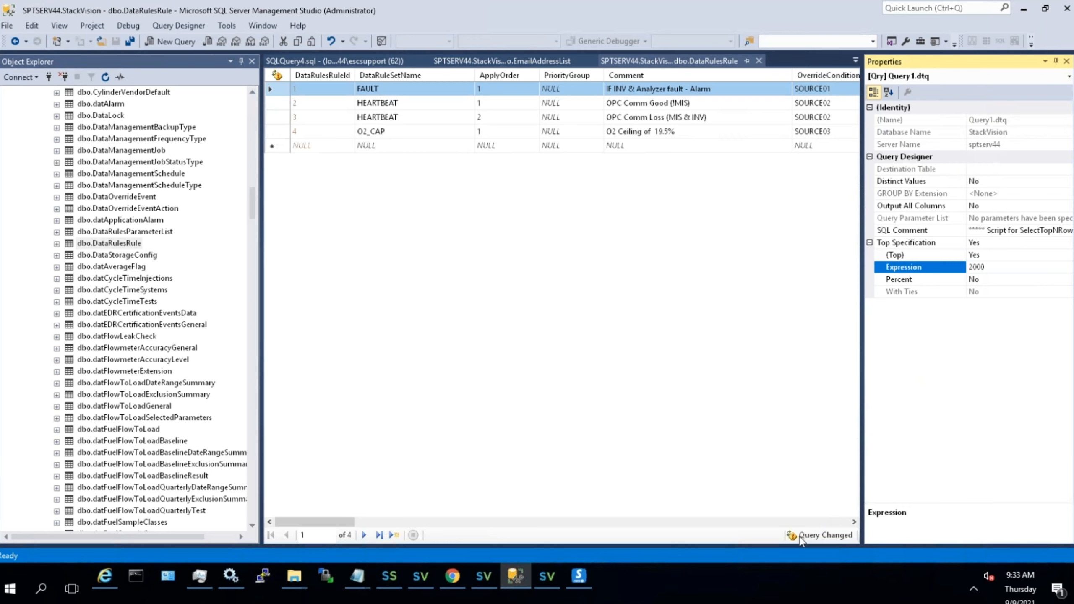
right_click(720, 348)
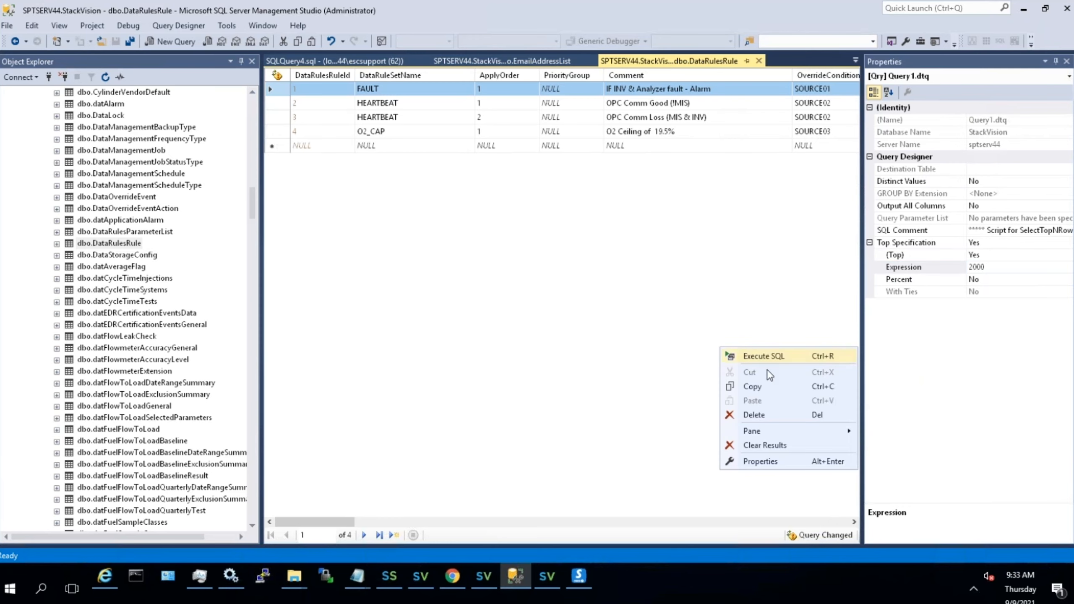
left_click(764, 356)
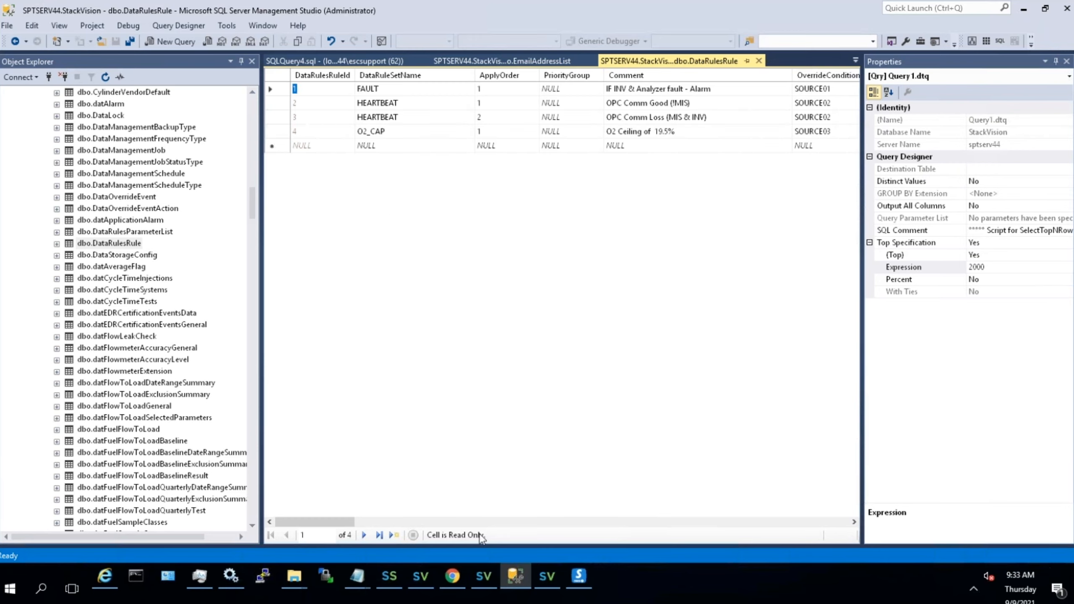
Step: Switch to the slide presentation and advance to the DataRules Sheets slide
mouse_move(515, 580)
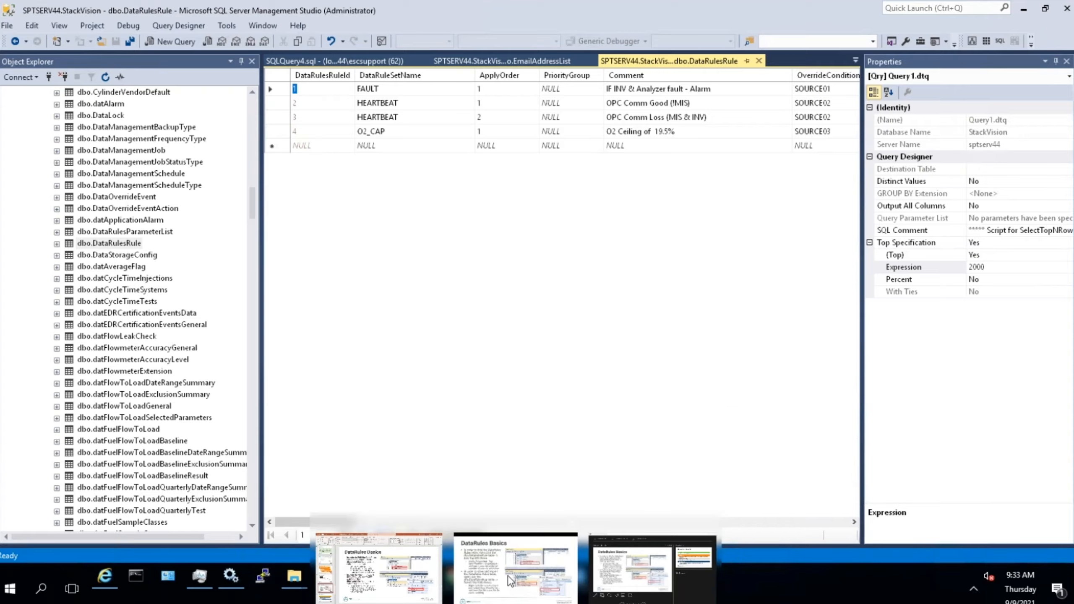
left_click(448, 586)
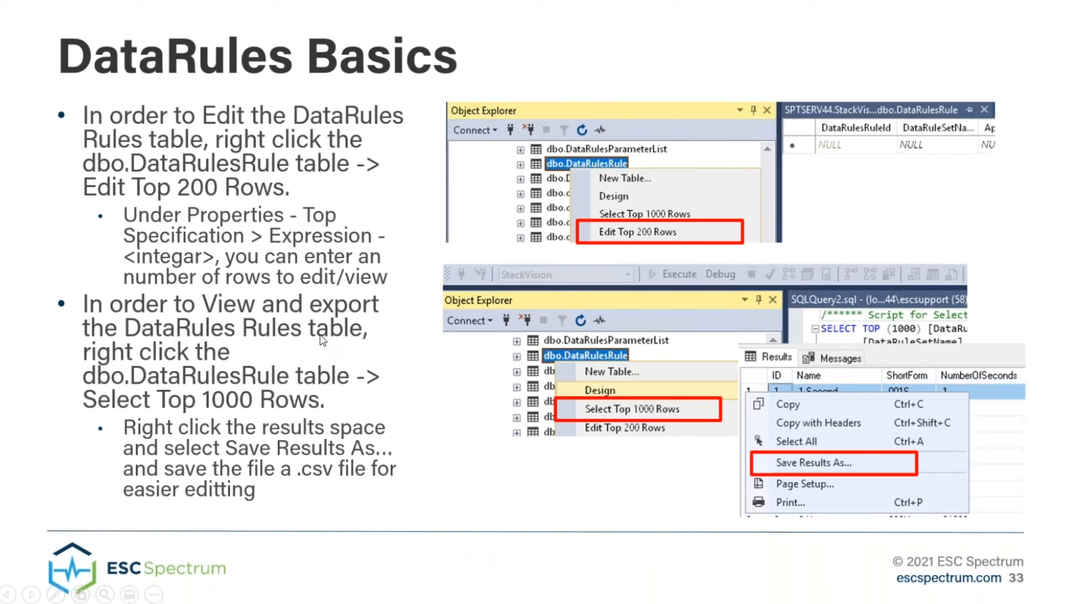
key("Right")
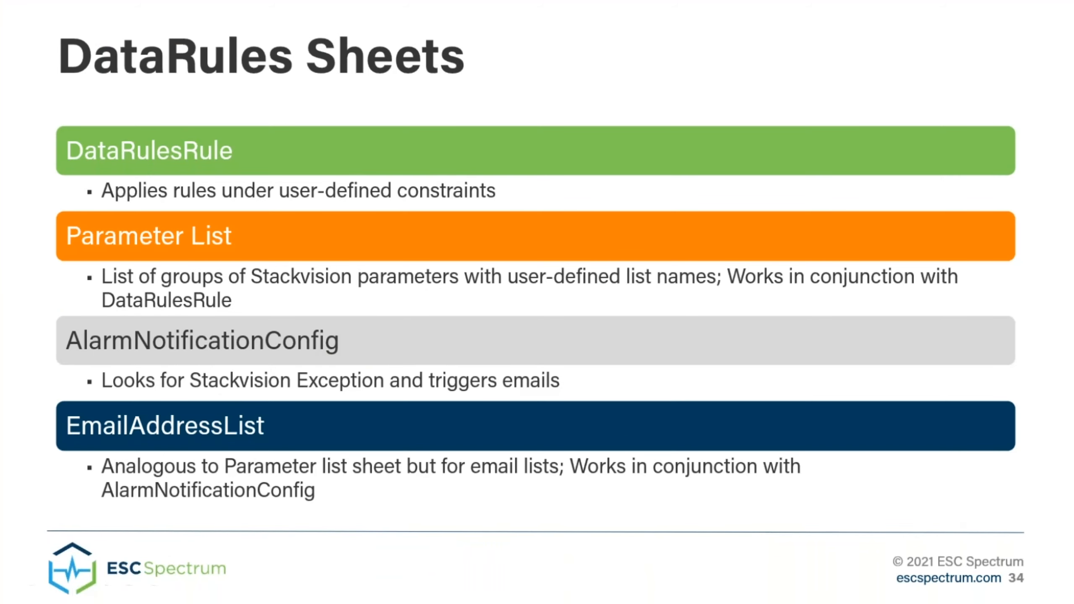
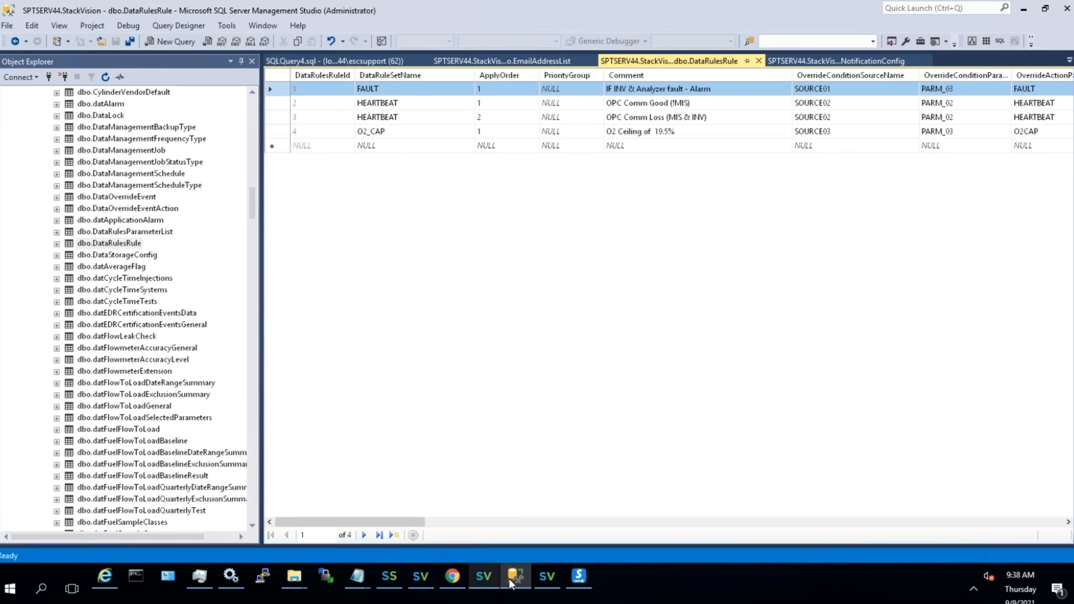
Step: Switch to StackStudio and examine the rule set, parameter list and -r arguments of the FAULT task in the DATARULES sequence
left_click(389, 576)
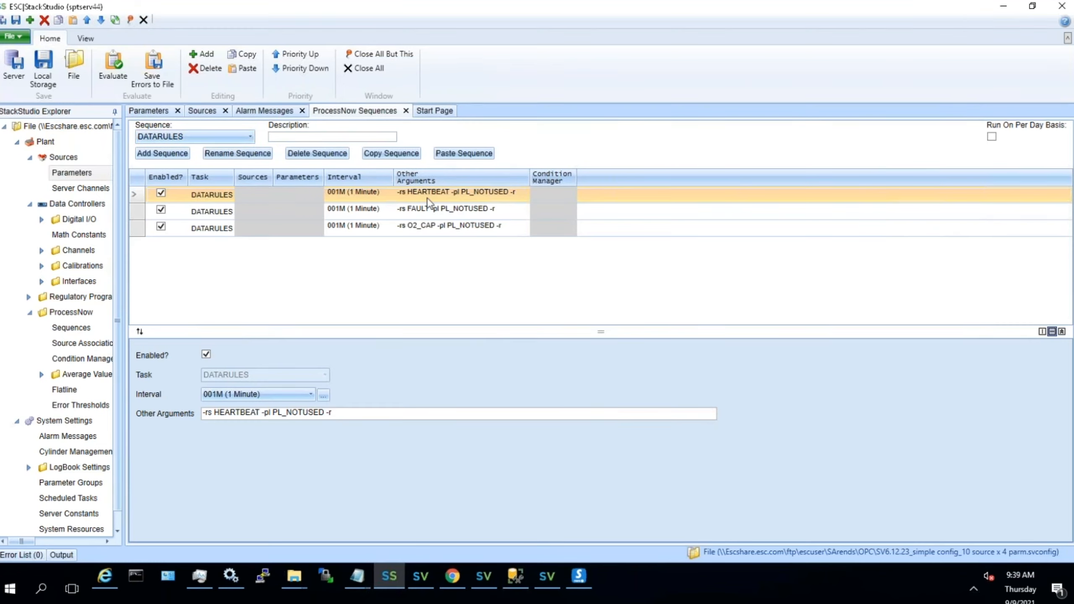
left_click(135, 210)
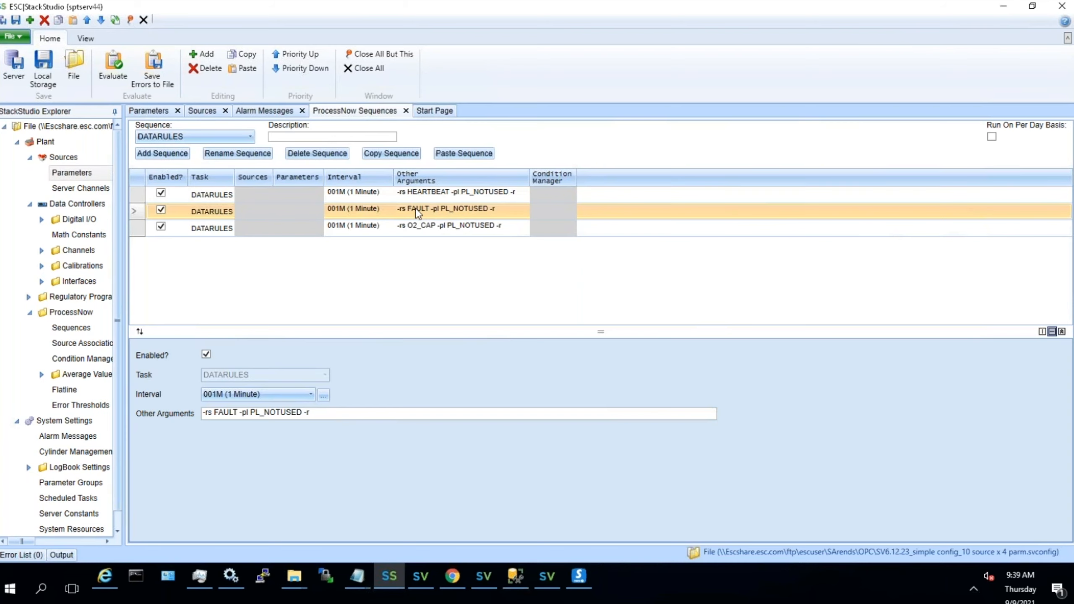
left_click(417, 212)
left_click_drag(410, 210, 490, 209)
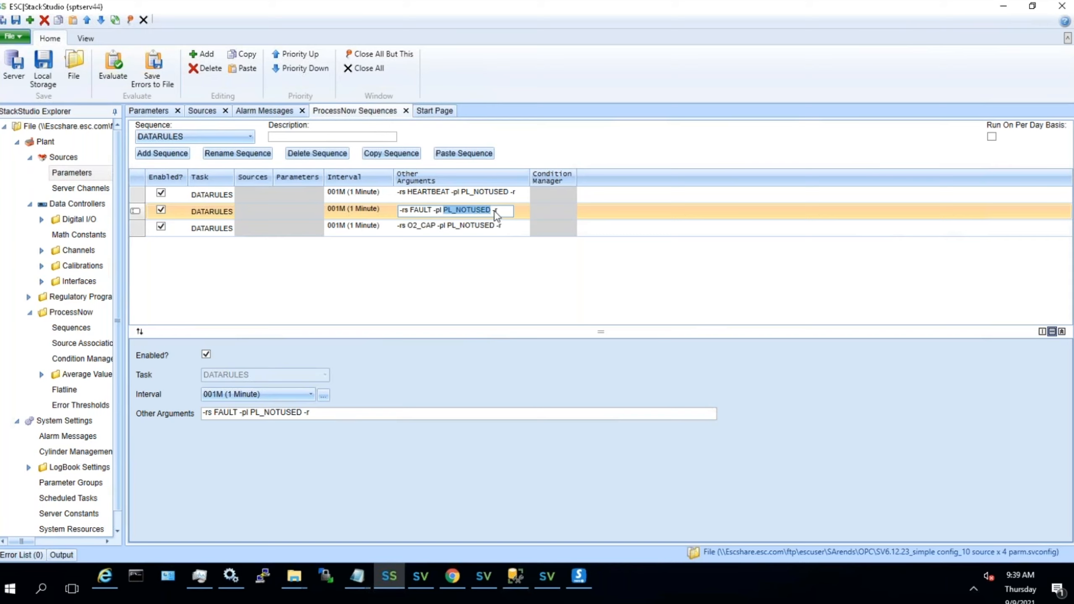
left_click_drag(504, 210, 493, 210)
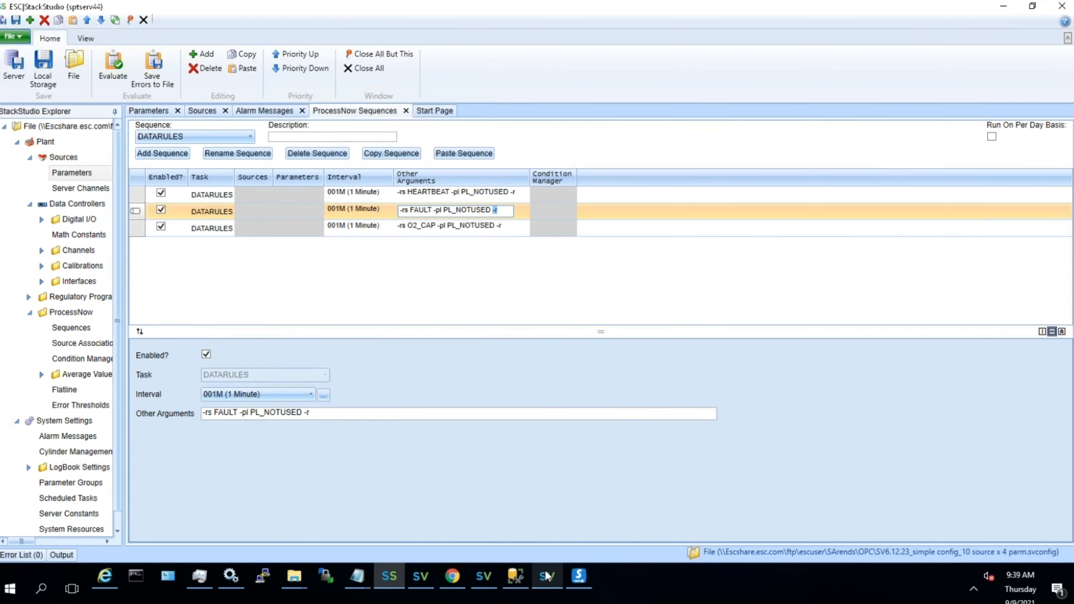
Step: Switch to SQL Server Management Studio and widen the Cnd_ControllerFlagsIncludeAll column of the DataRulesRule grid to show its full name
mouse_move(519, 577)
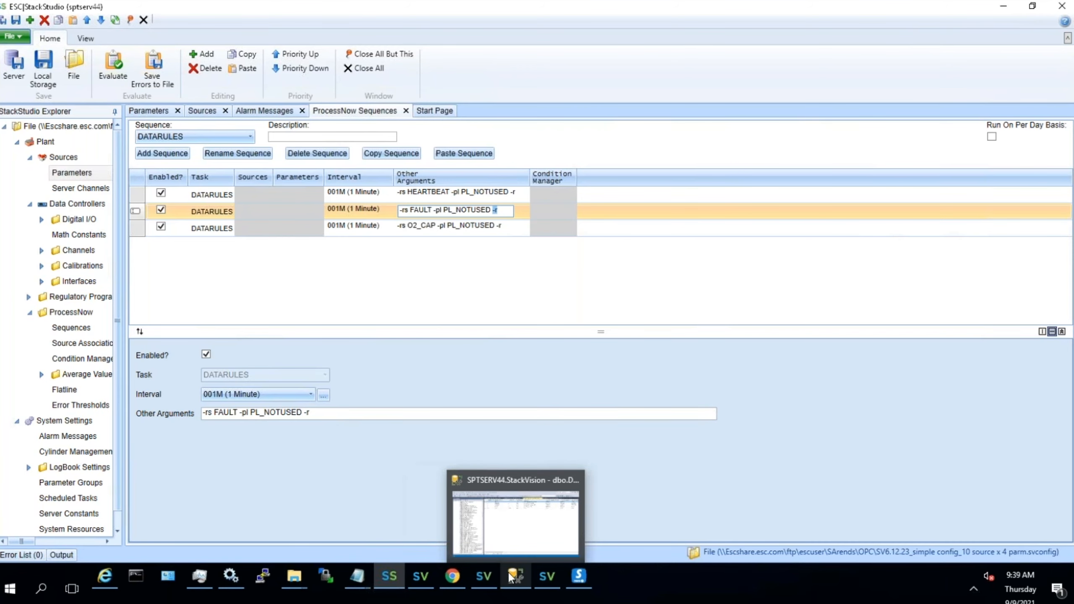
left_click(515, 577)
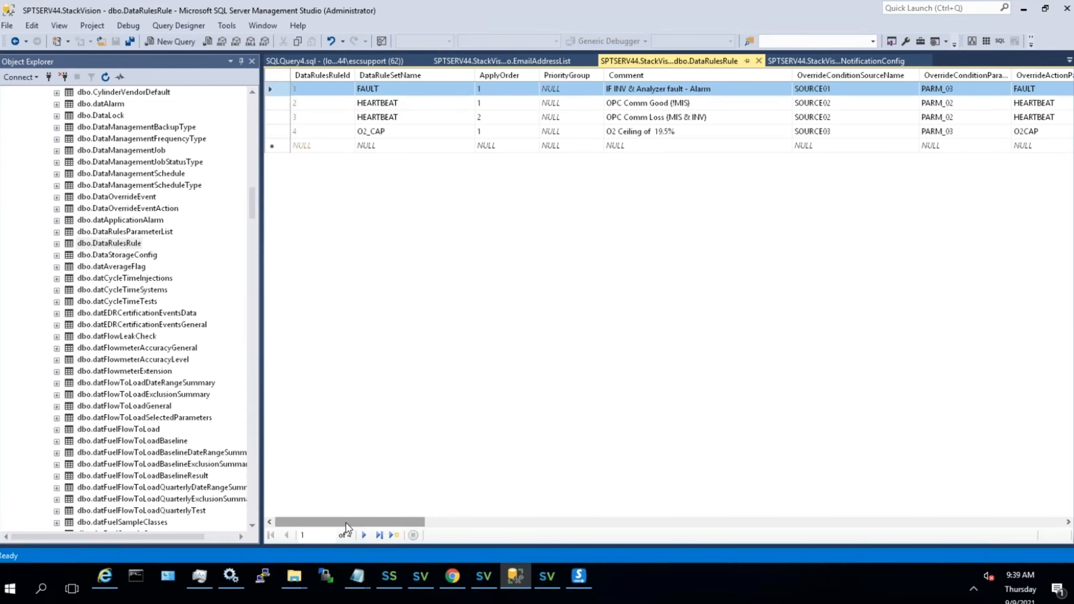
left_click_drag(345, 522, 371, 522)
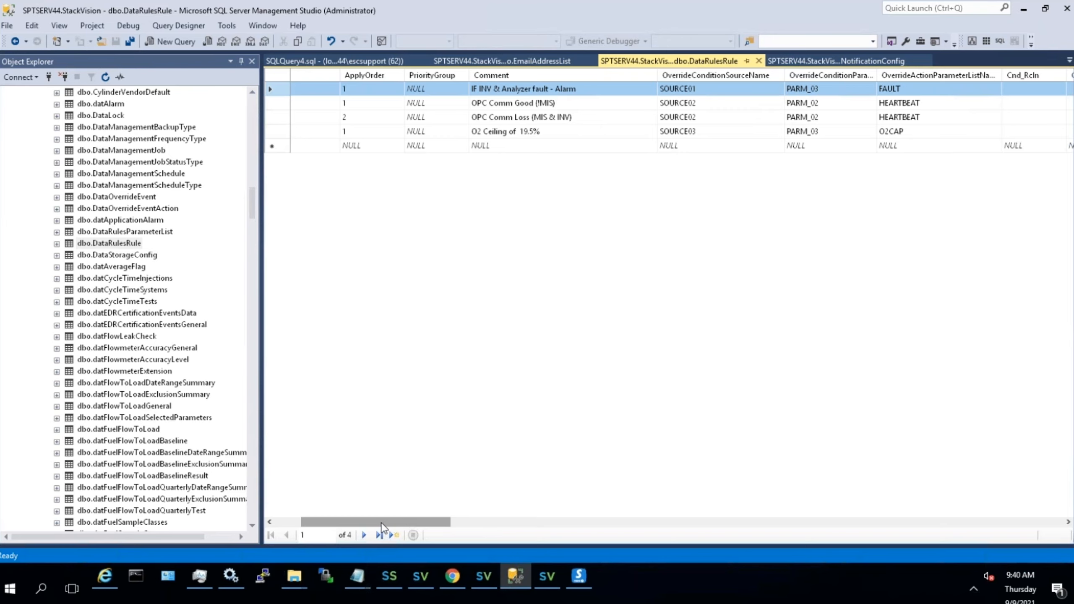
left_click_drag(381, 522, 404, 522)
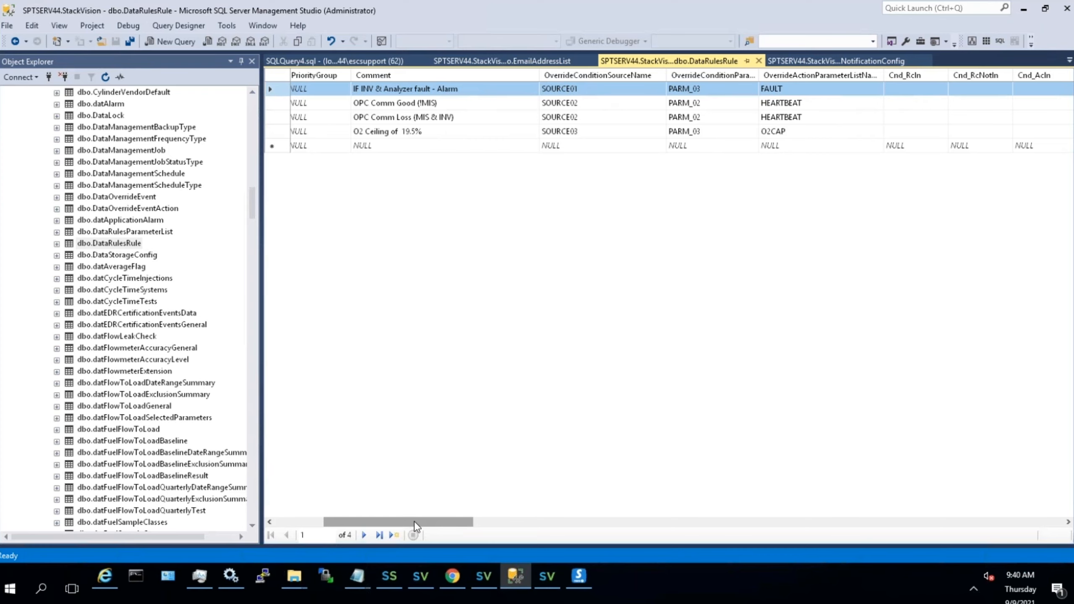
left_click_drag(416, 524, 550, 528)
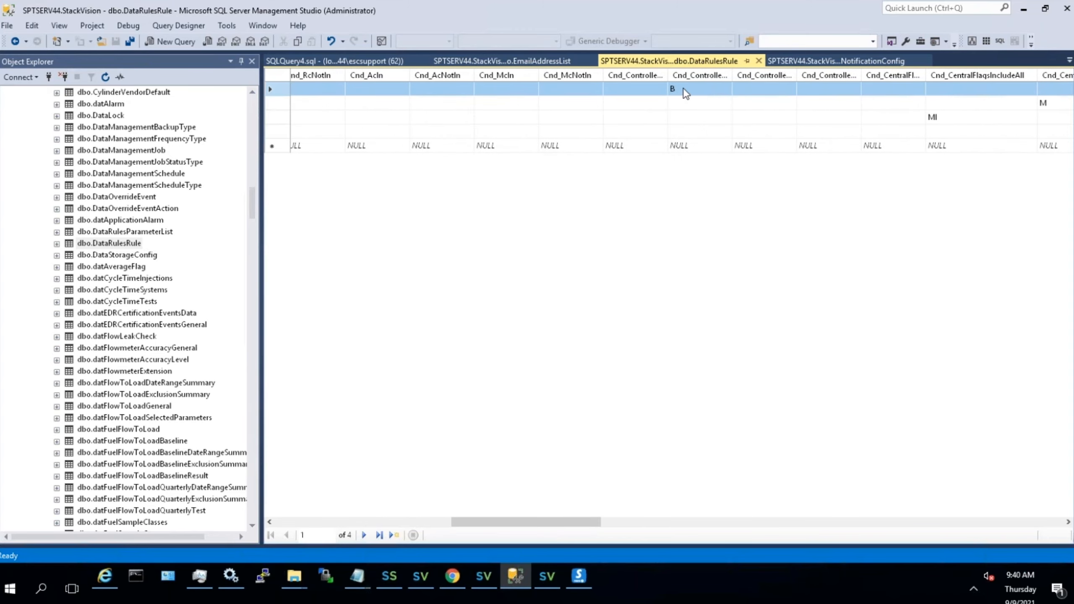
left_click_drag(732, 75, 813, 75)
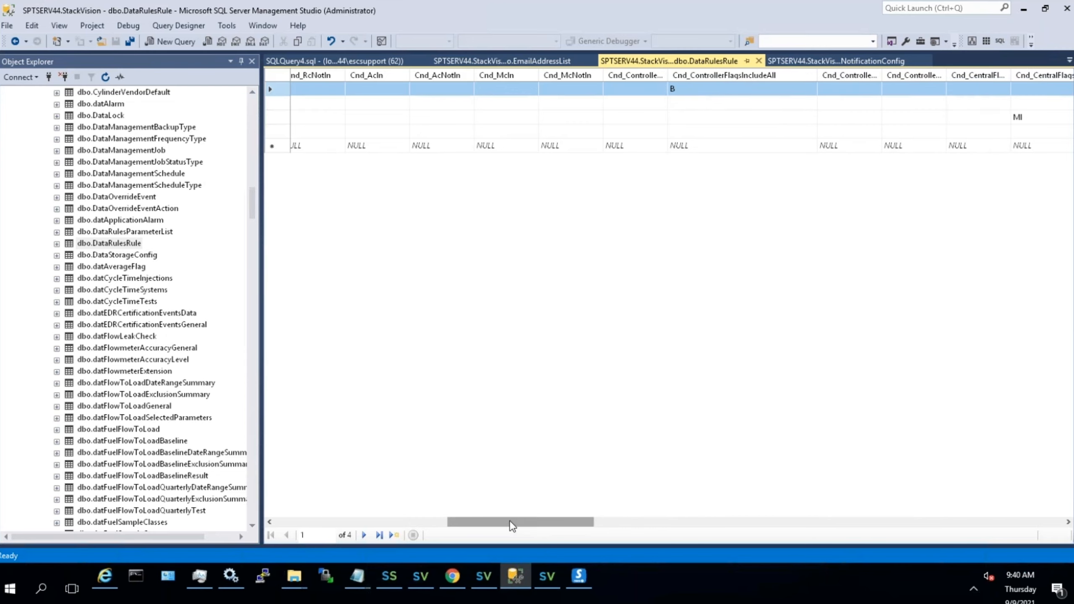
Step: Widen the Act_RaiseAlarmName column, and review the FAULT rule's override condition and action columns
left_click_drag(510, 521, 796, 523)
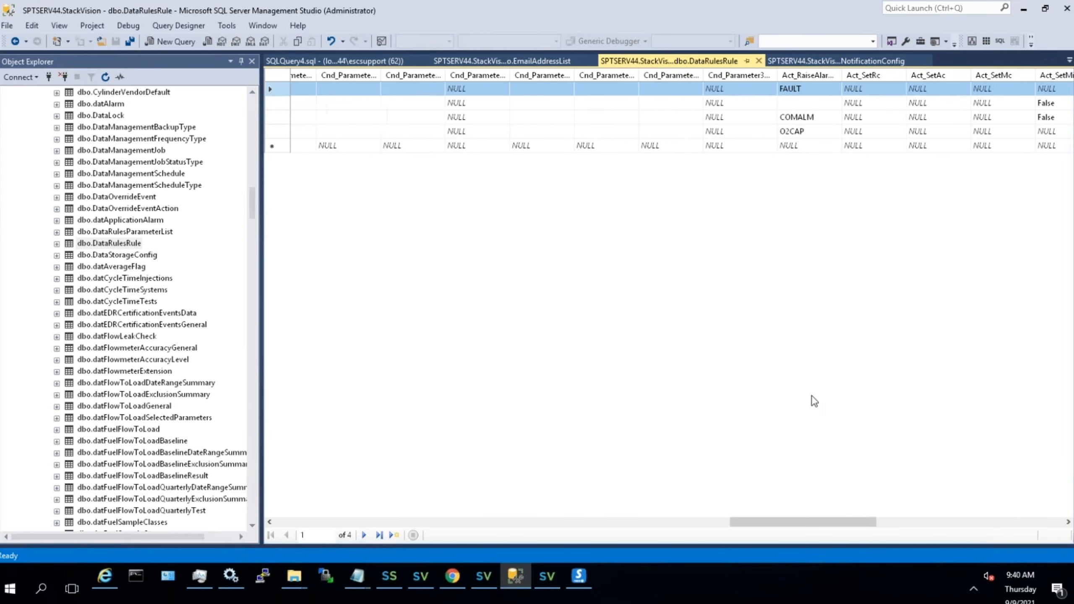
left_click_drag(842, 74, 896, 74)
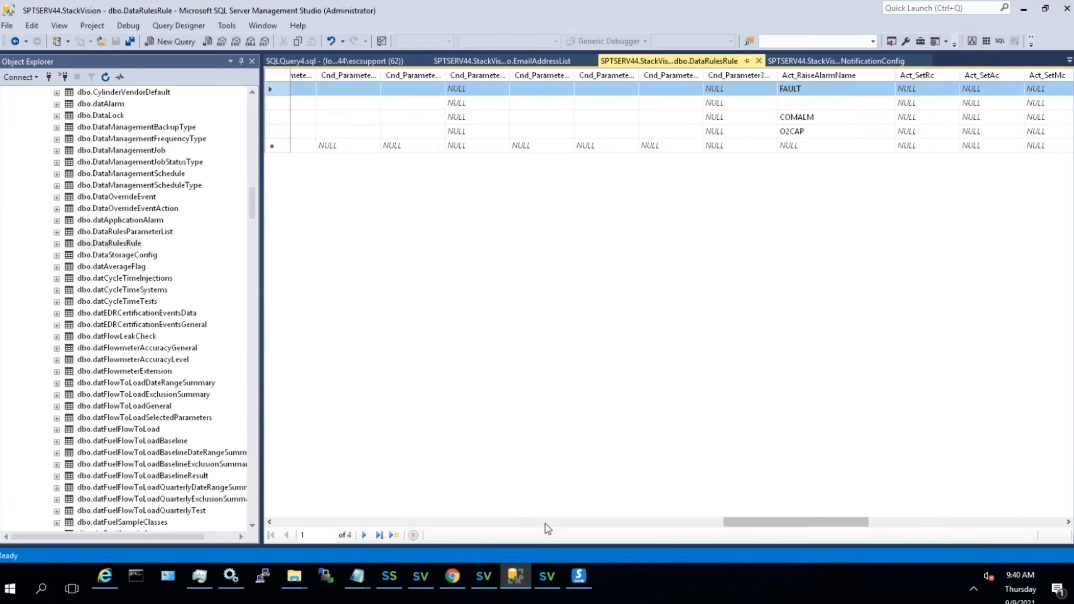
left_click(557, 522)
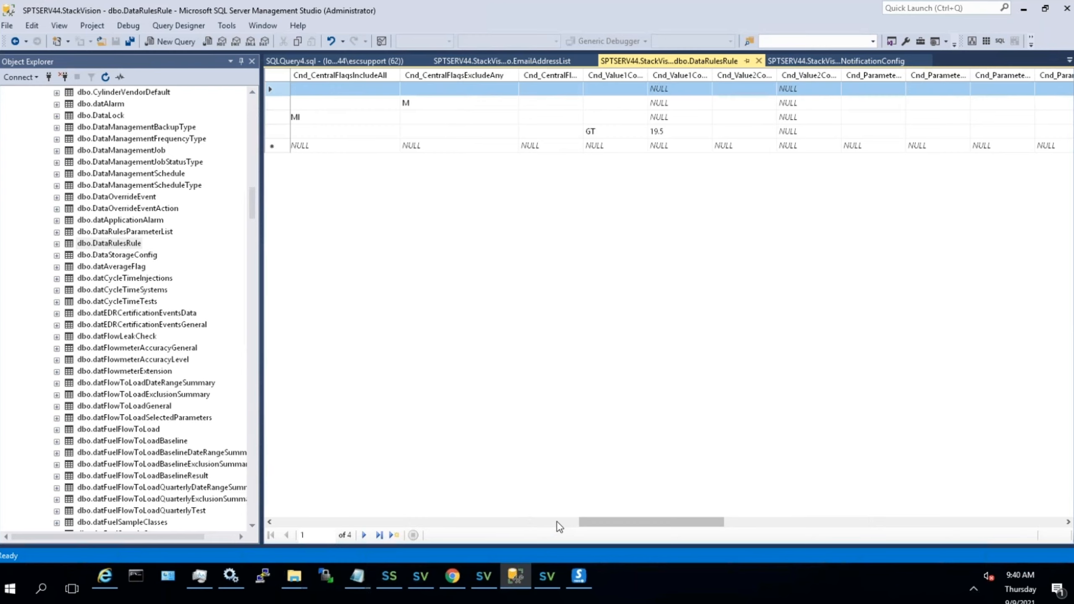
left_click(557, 522)
left_click_drag(558, 523, 461, 523)
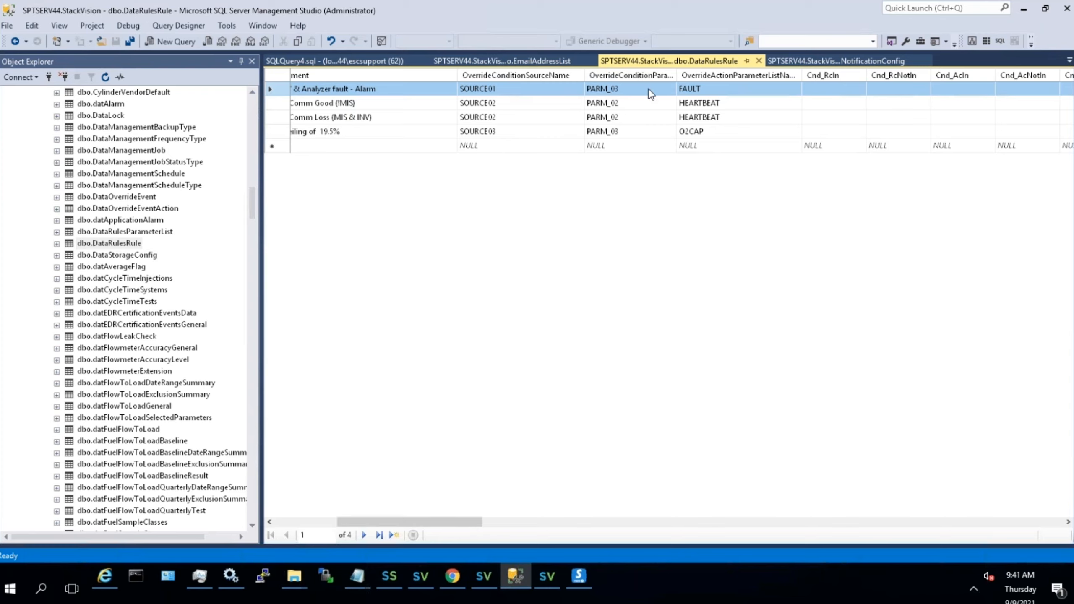
left_click_drag(357, 521, 812, 522)
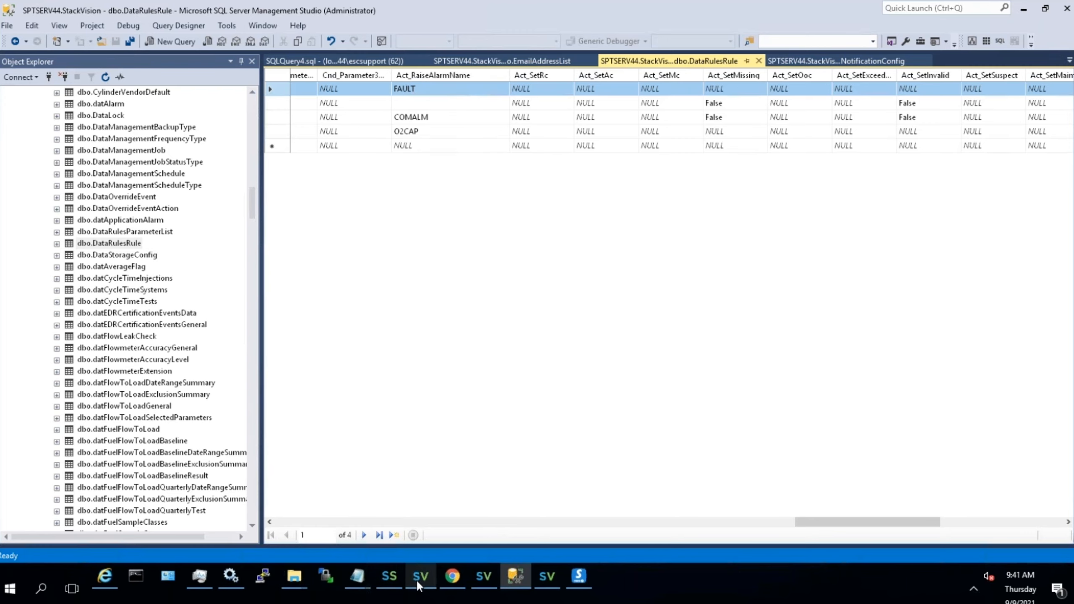
Step: Switch to the StackVision OPC Data Mapper and inspect the True Value and False Value of the SOURCE01:PARM_03 ControllerFlagString mapping
mouse_move(416, 580)
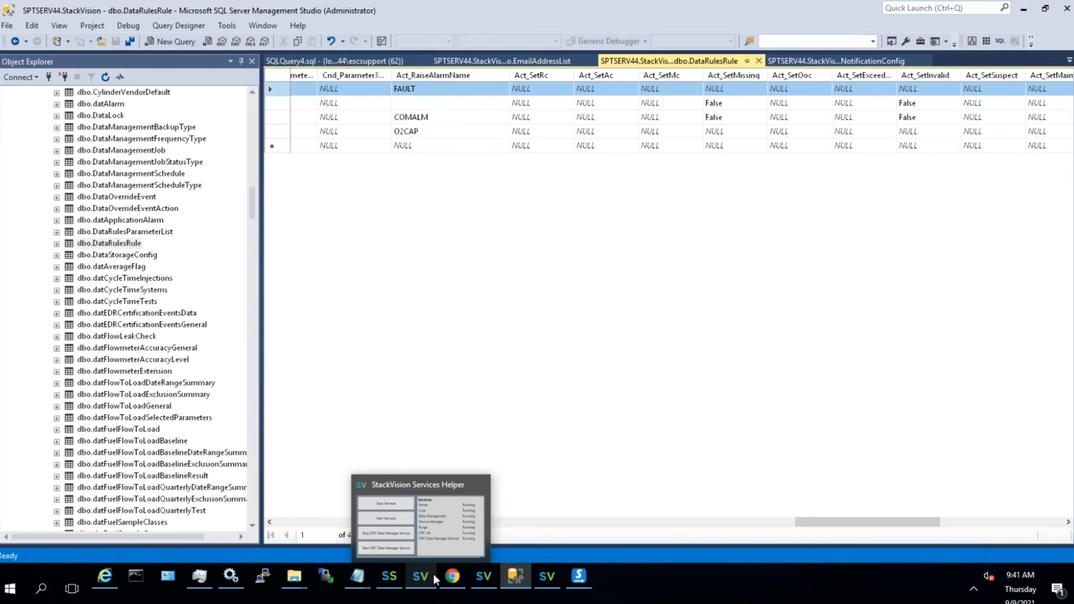
left_click(544, 579)
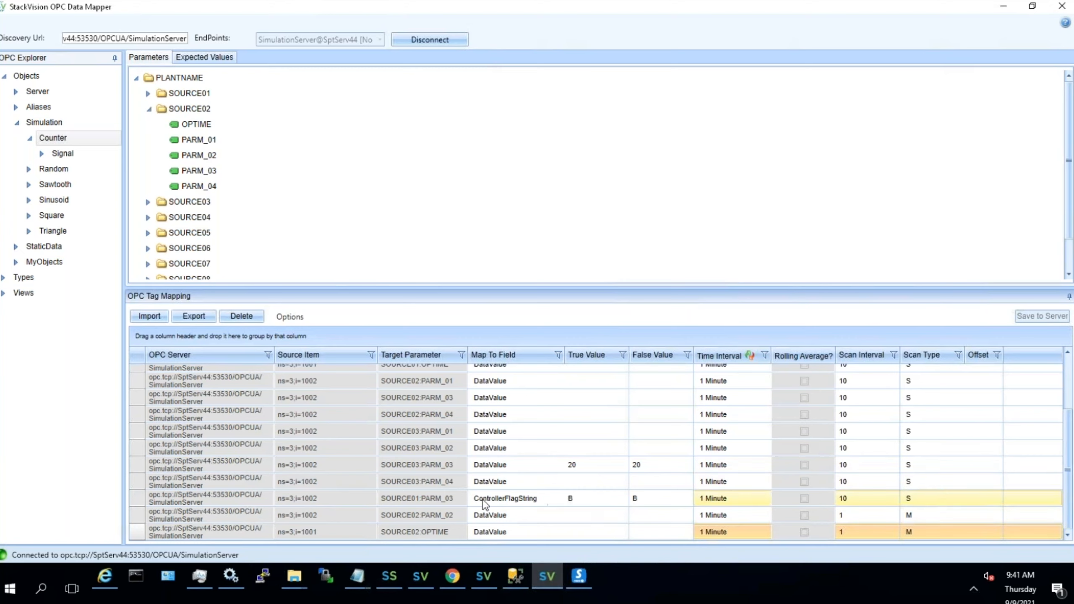
left_click(136, 499)
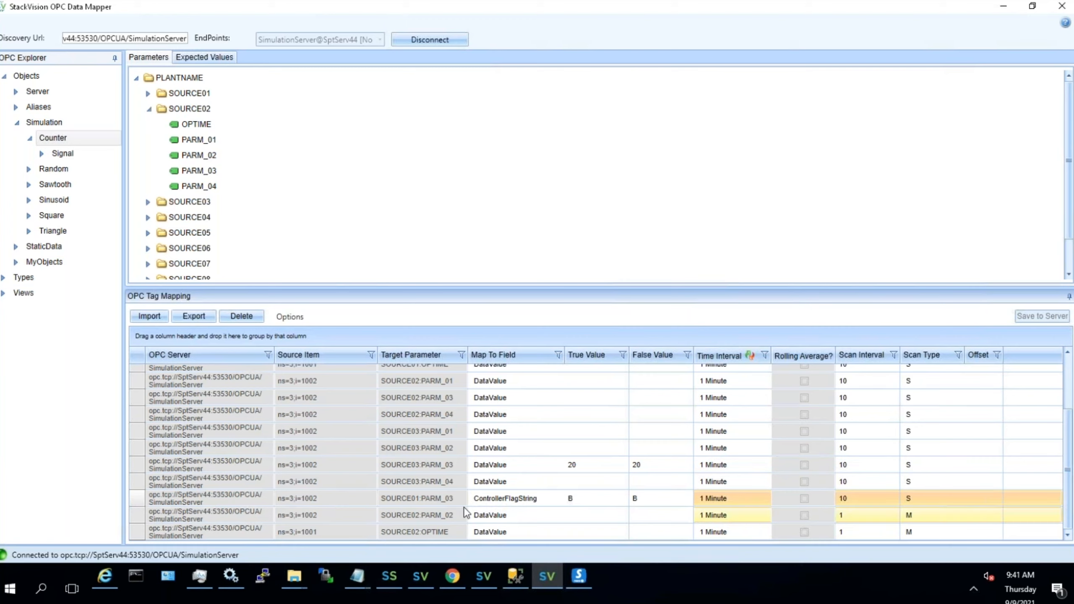
left_click(653, 502)
left_click(598, 501)
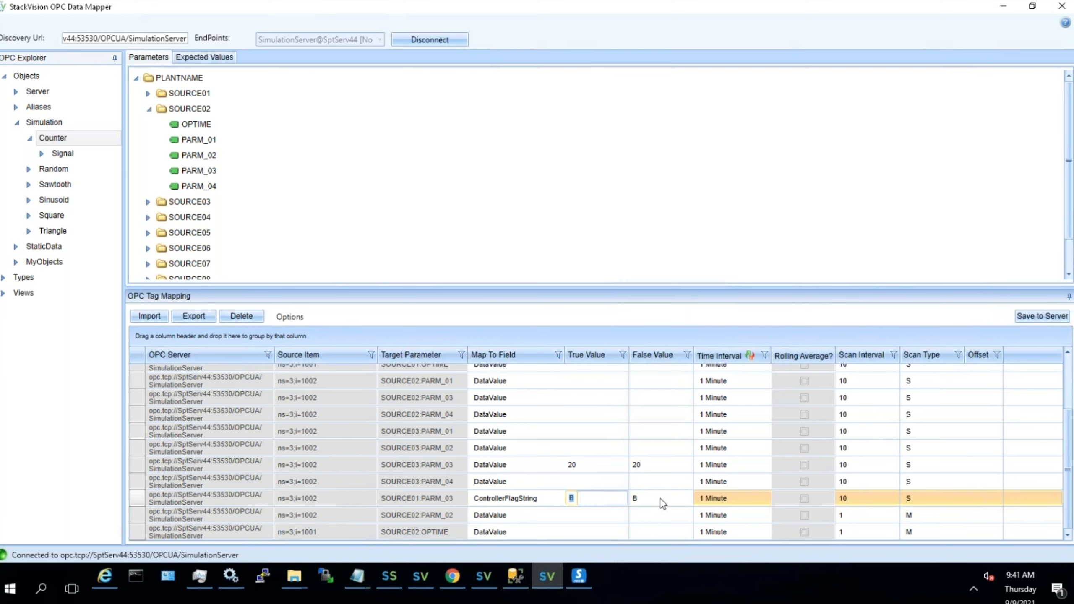
key("Tab")
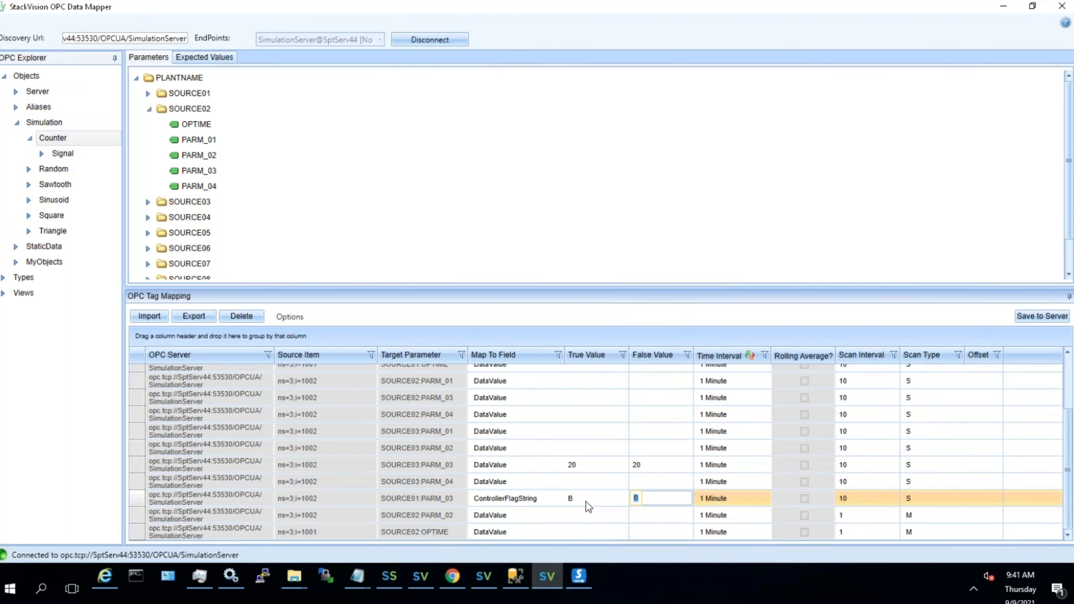
Step: Switch to StackVision's DataLab and retrieve the 1-minute data for 09/09/2021 from 09:30 to 09:59
left_click(482, 577)
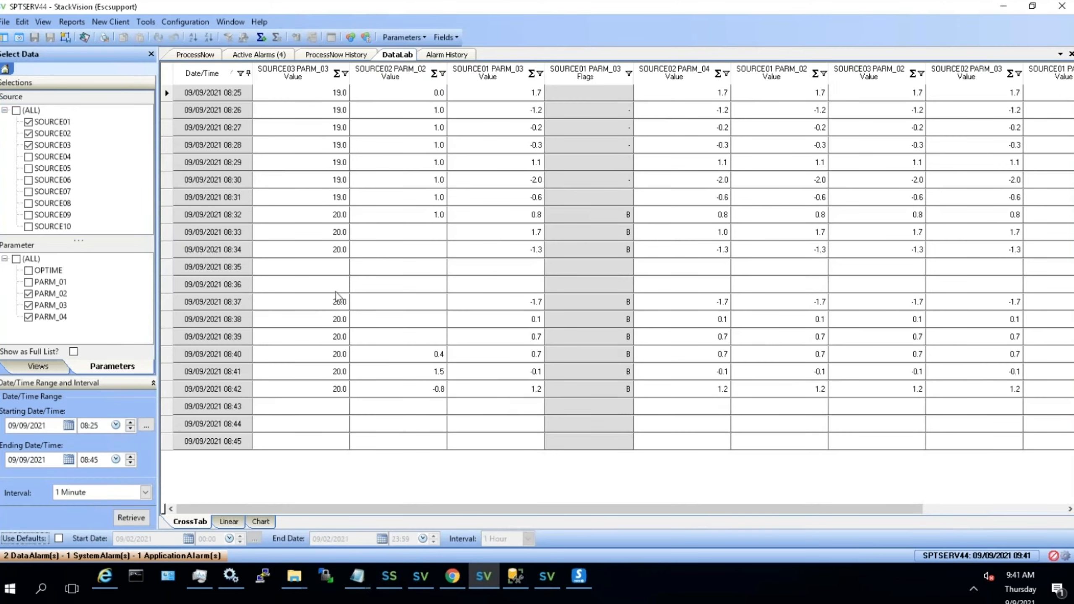
left_click(115, 460)
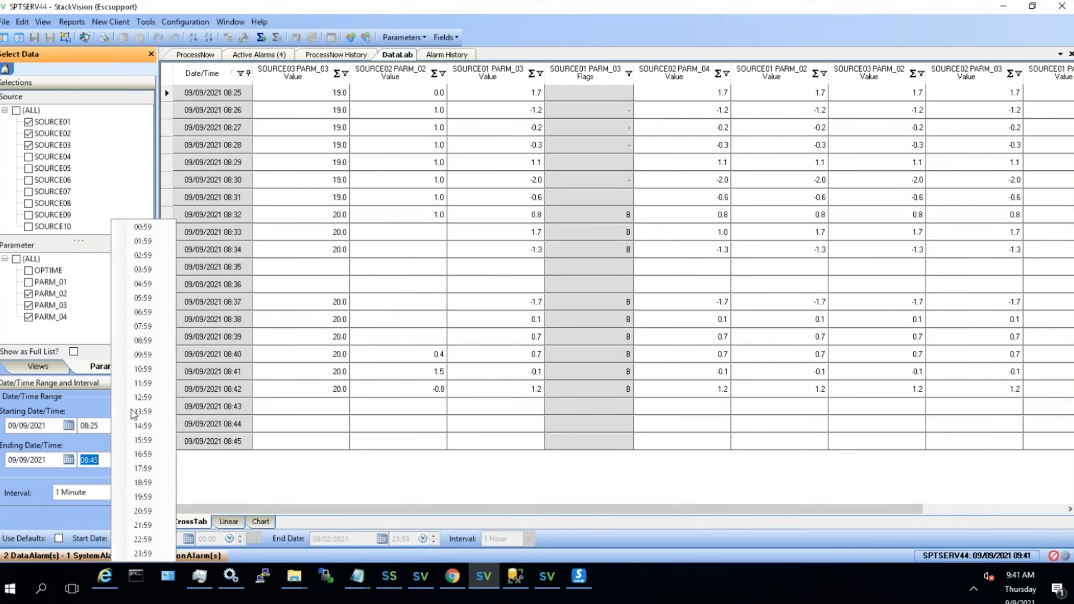
left_click(144, 354)
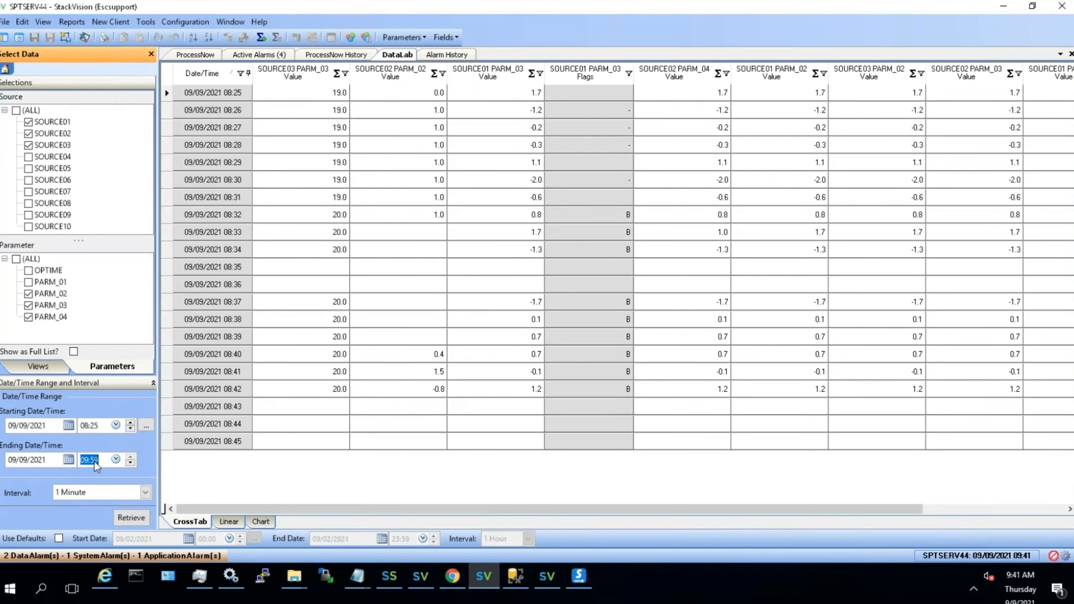
left_click(102, 426)
type("09:30")
left_click(130, 518)
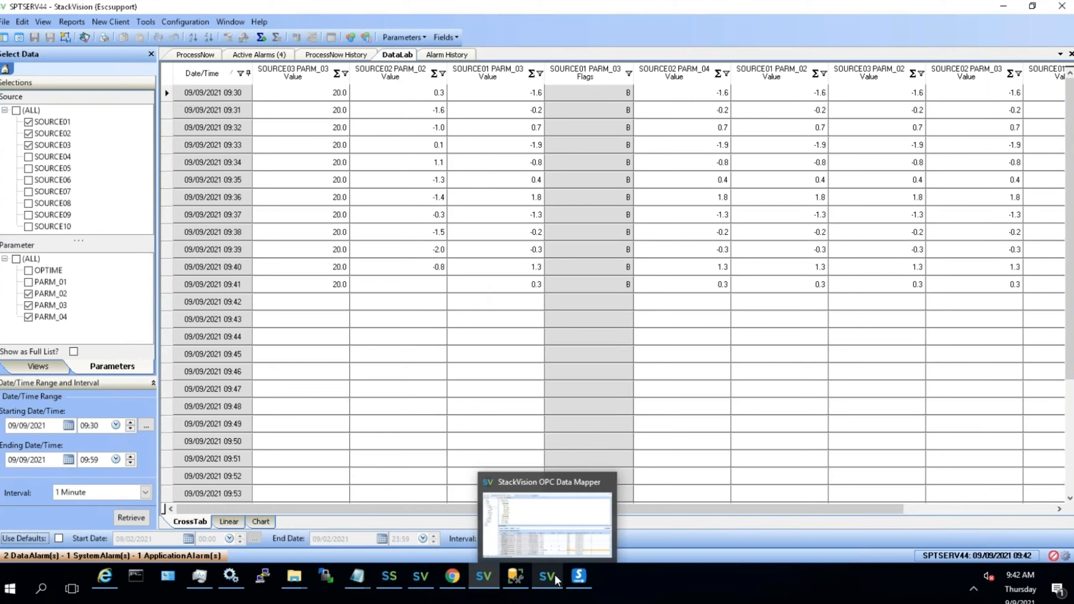
Step: Run the DATARULES sequence in StackVision's ProcessNow for 09/09/2021 from 09:40 to 09:42, accepting the date override warning
mouse_move(575, 584)
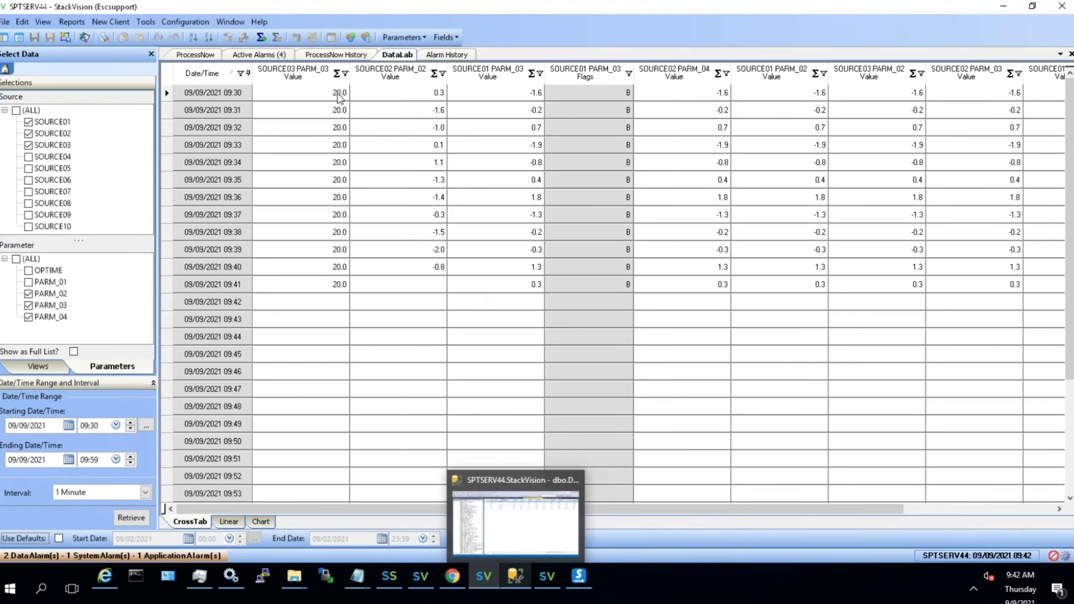
left_click(199, 55)
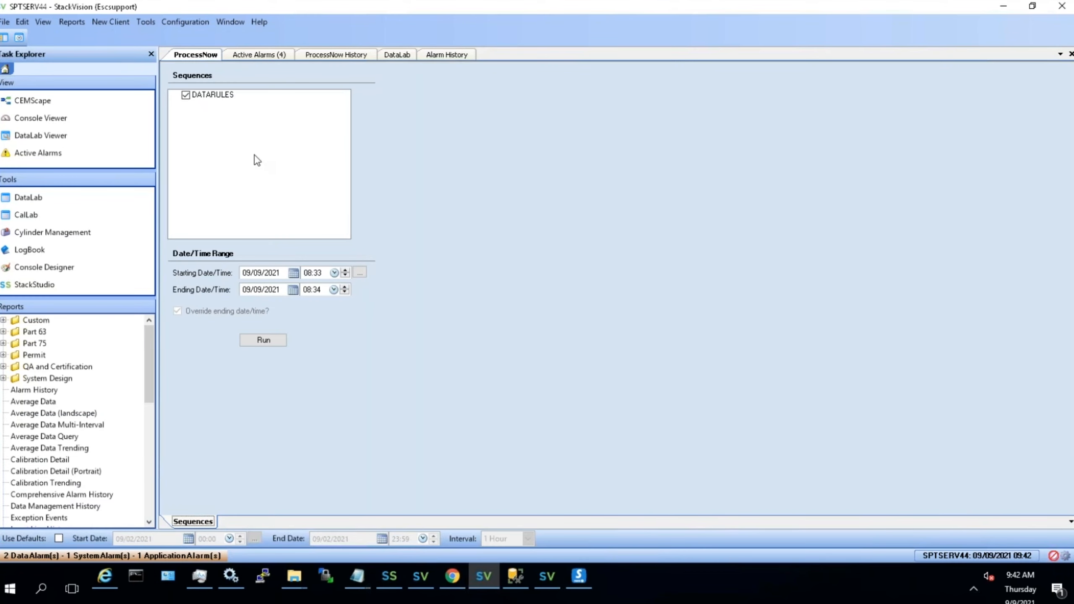
left_click(335, 273)
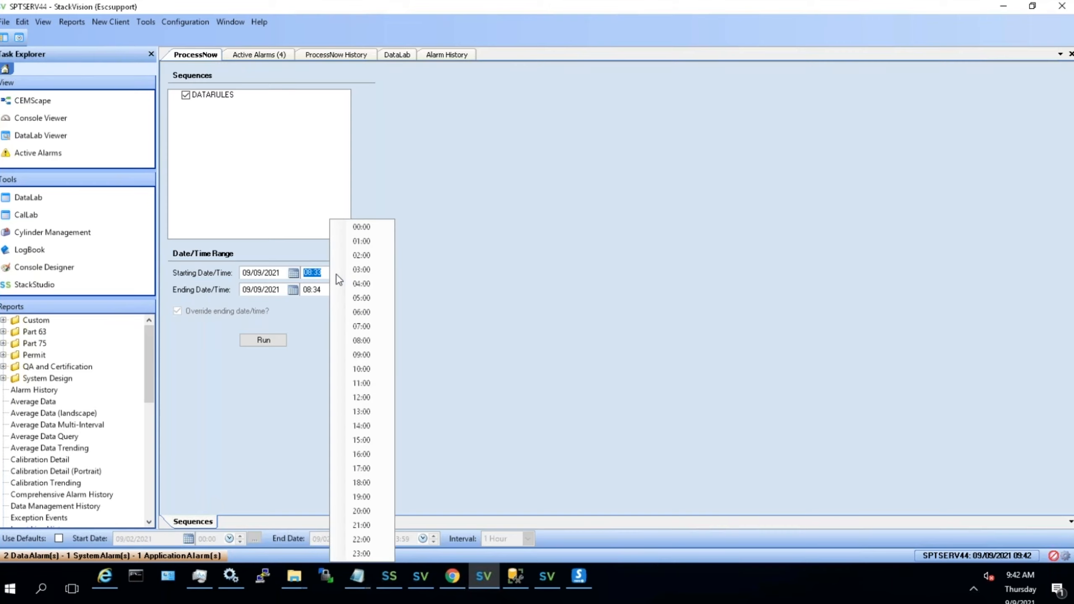
left_click(361, 354)
type("09")
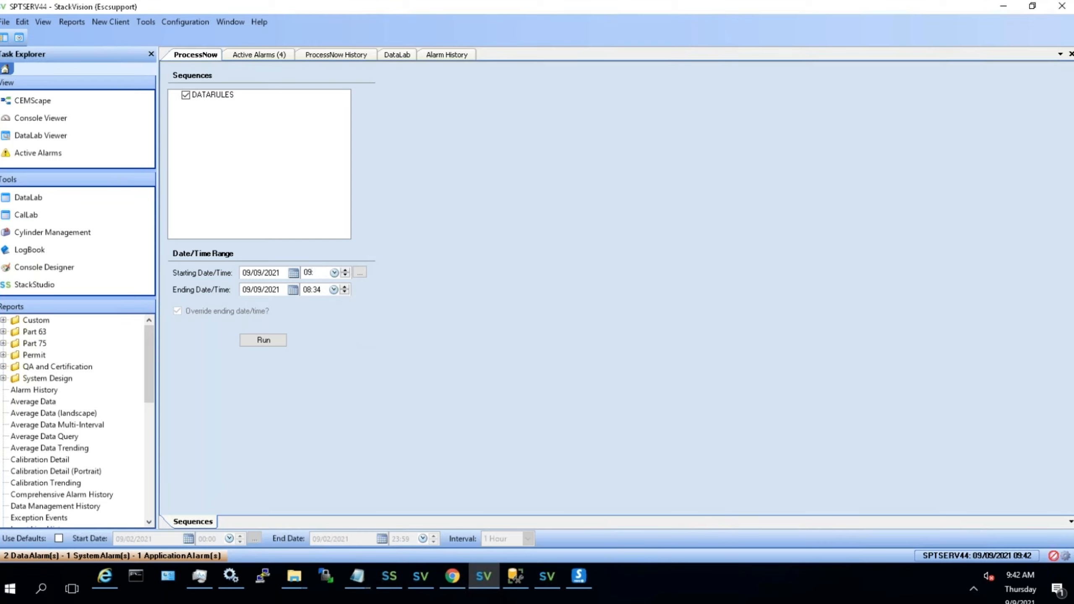
type(":40")
key("Tab")
type("09:42")
left_click(253, 342)
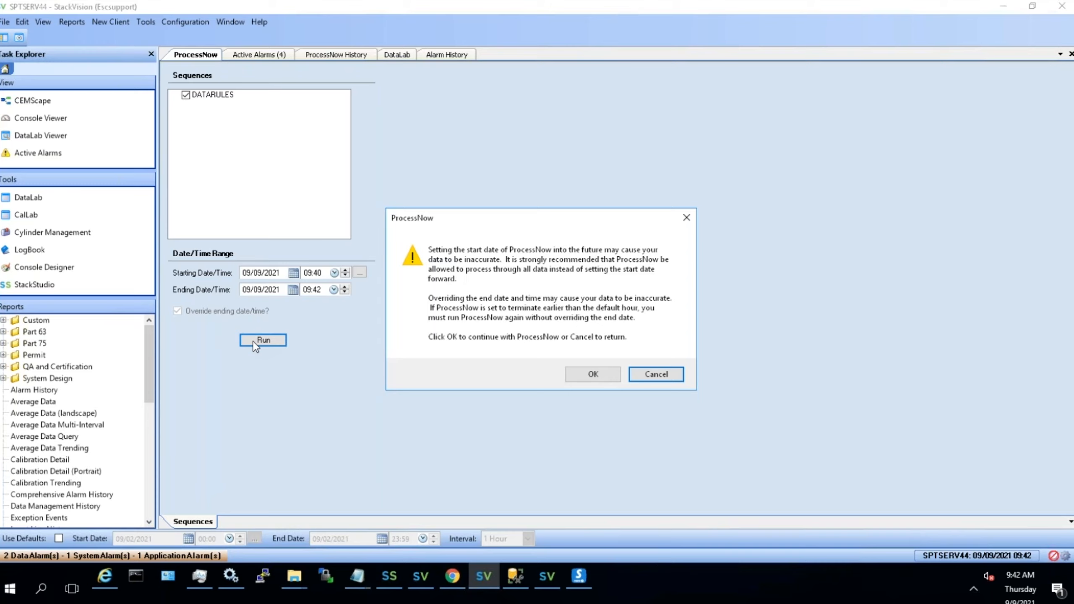
left_click(592, 374)
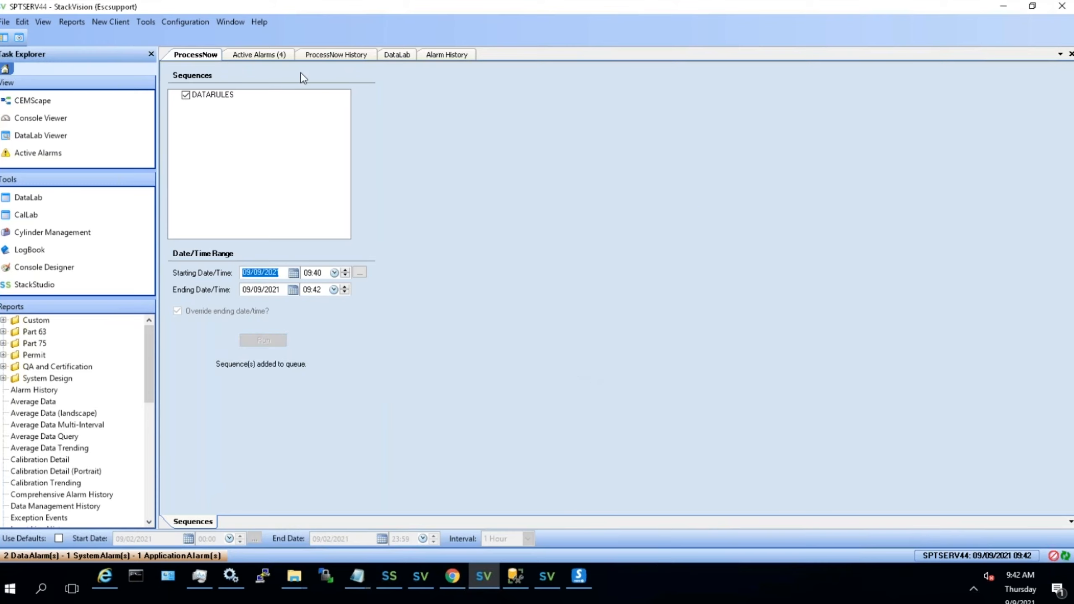
Step: Open the active alarms and select the Analyzer In Fault alarm for SOURCE01 PARM_03 to review its details
left_click(267, 53)
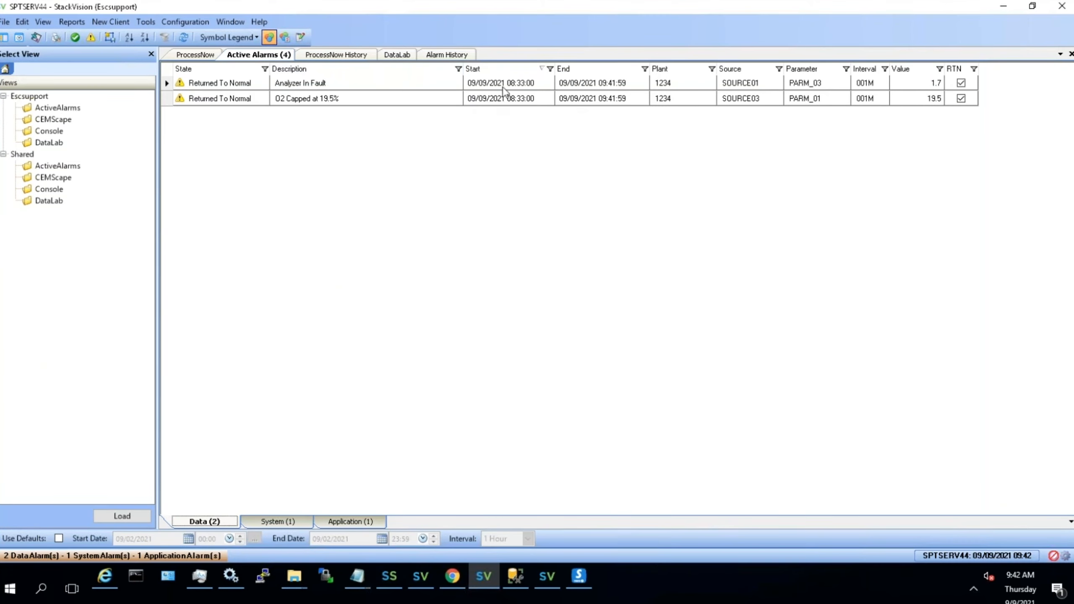
left_click(170, 83)
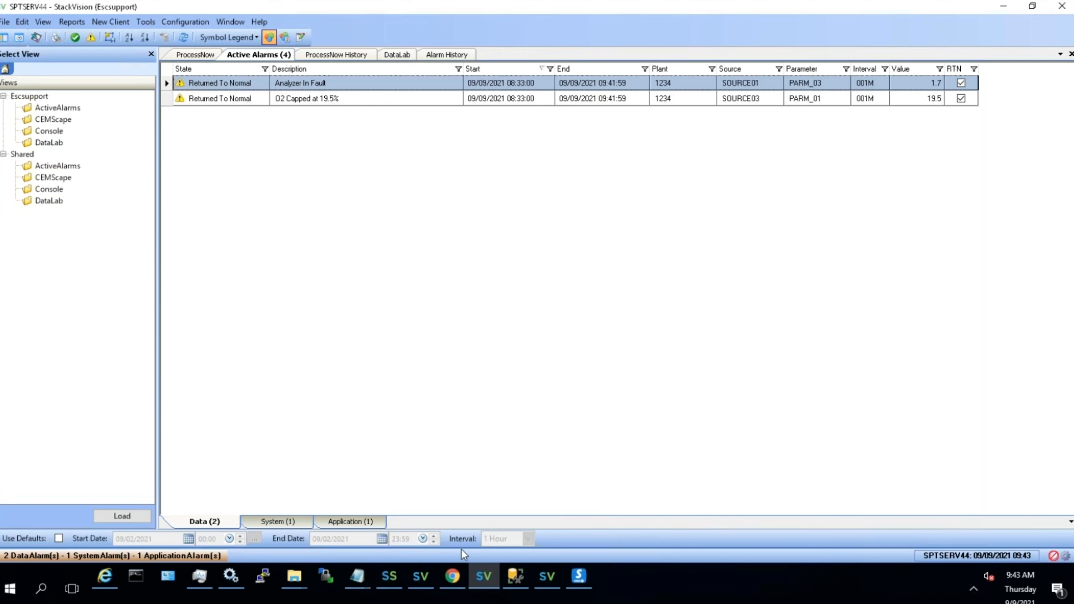
Step: Switch to SQL Server Management Studio, show the AlarmNotificationConfig table and widen its AlarmExceptionName column to read the full name
left_click(518, 575)
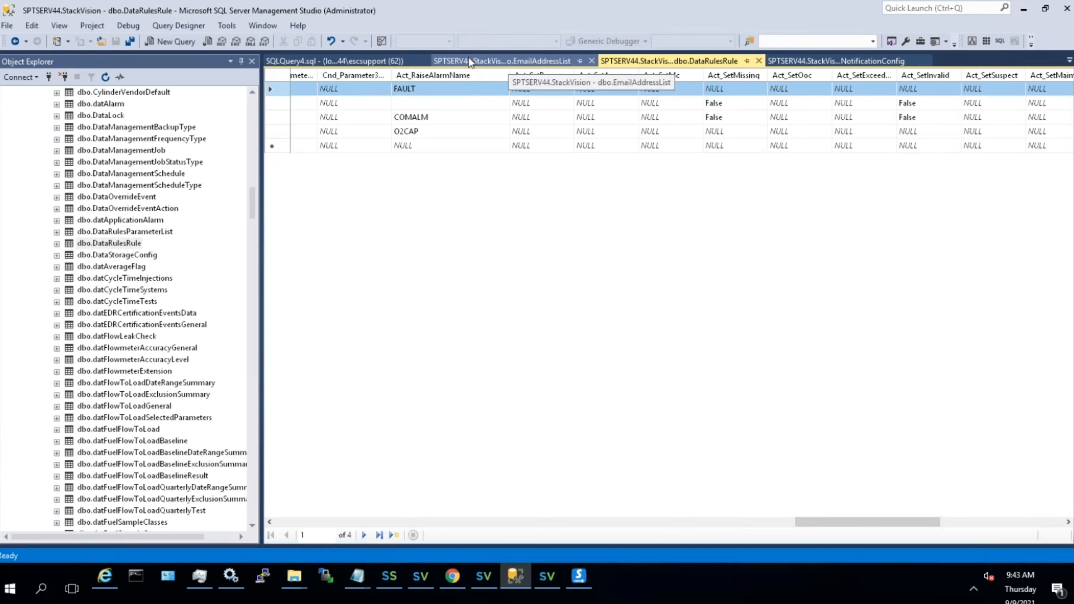
left_click(820, 60)
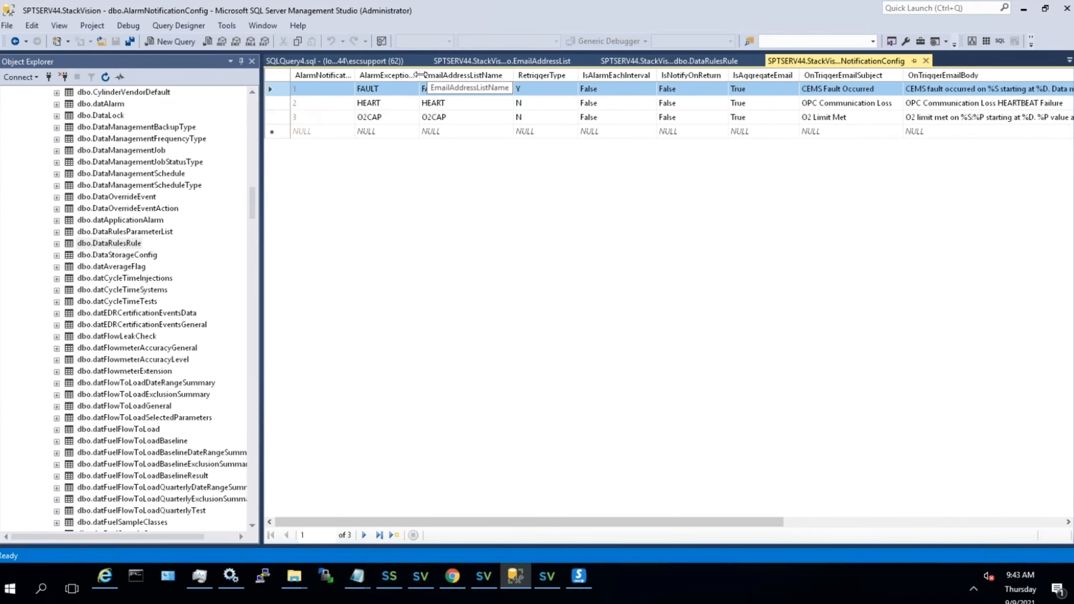
left_click_drag(419, 75, 478, 74)
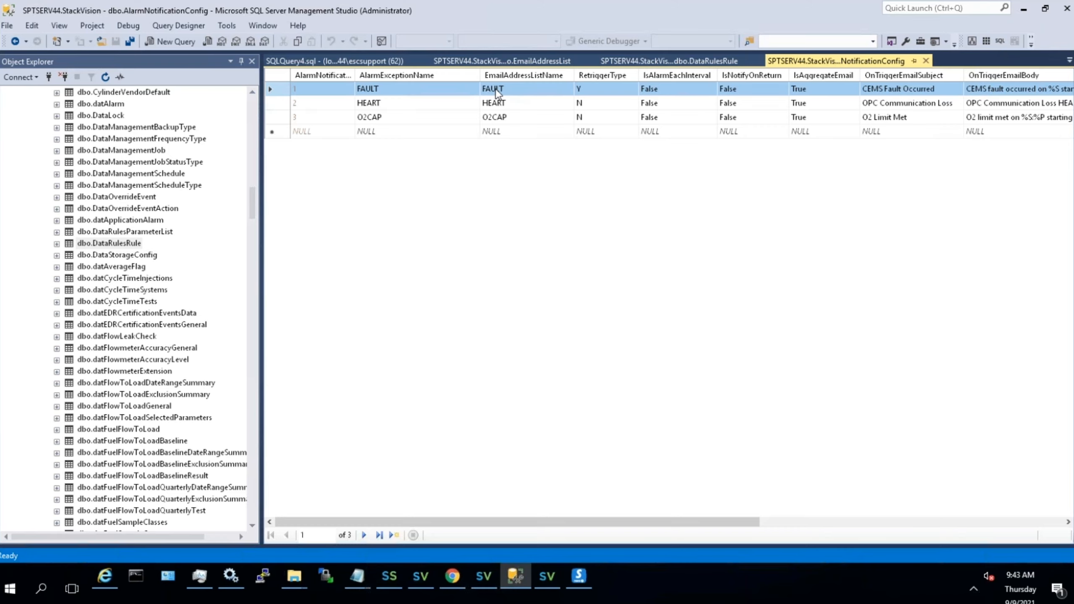
Step: In the EmailAddressList table, try a comma separator after the FAULT list's address, remove it and reselect the FAULT row
left_click(499, 59)
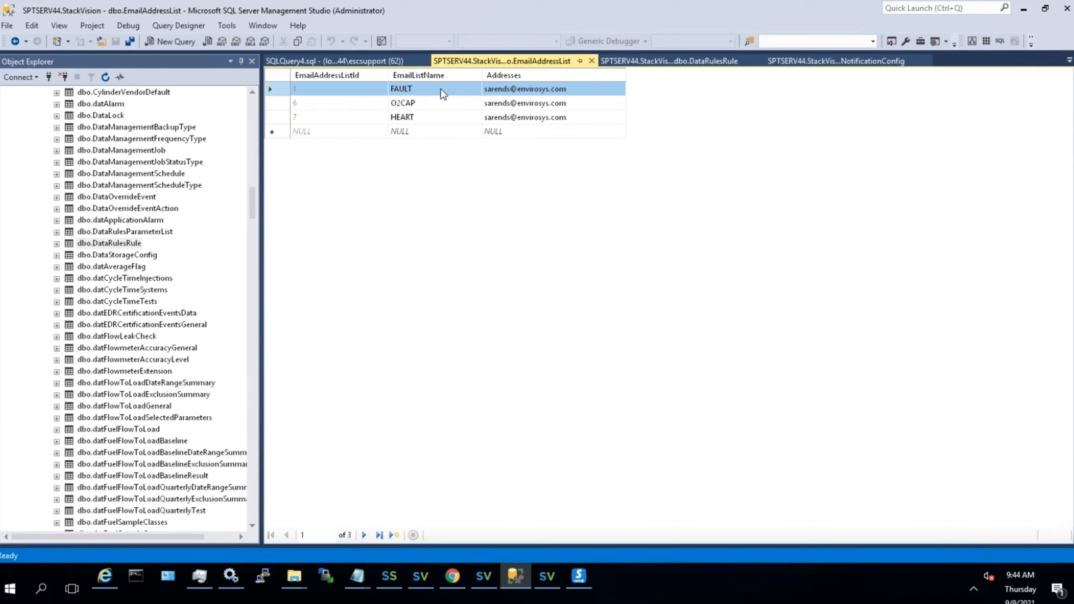
left_click(568, 89)
left_click(576, 89)
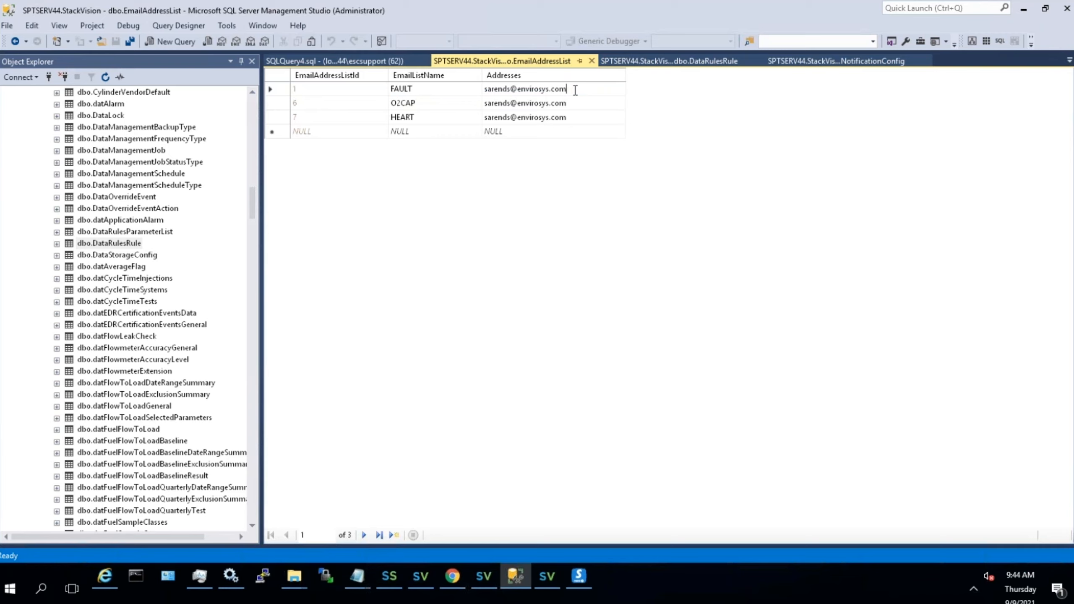
type(",")
key("BackSpace")
key("Down")
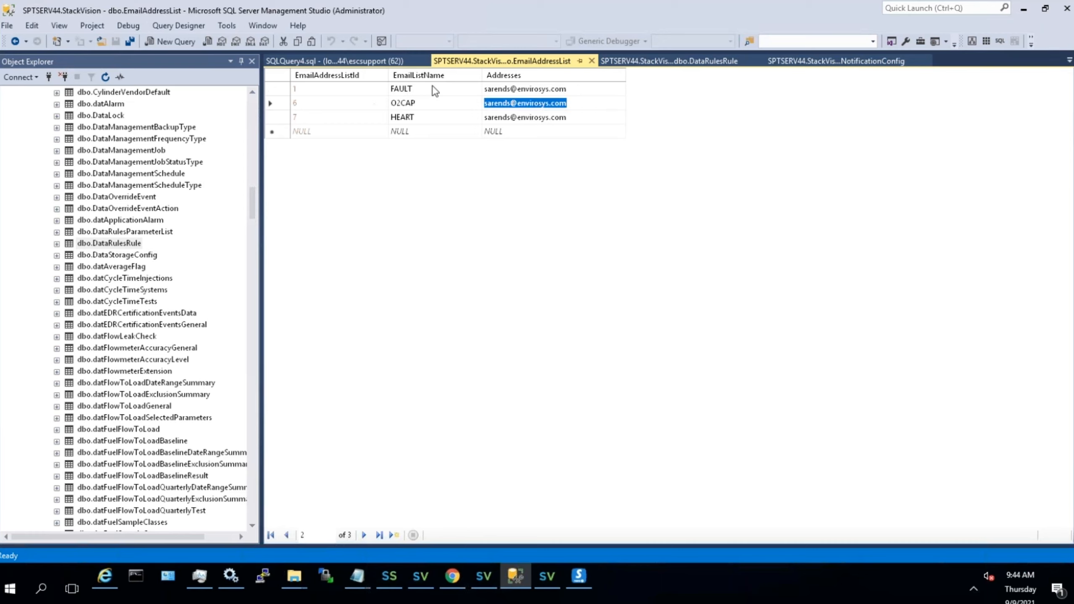
left_click(279, 89)
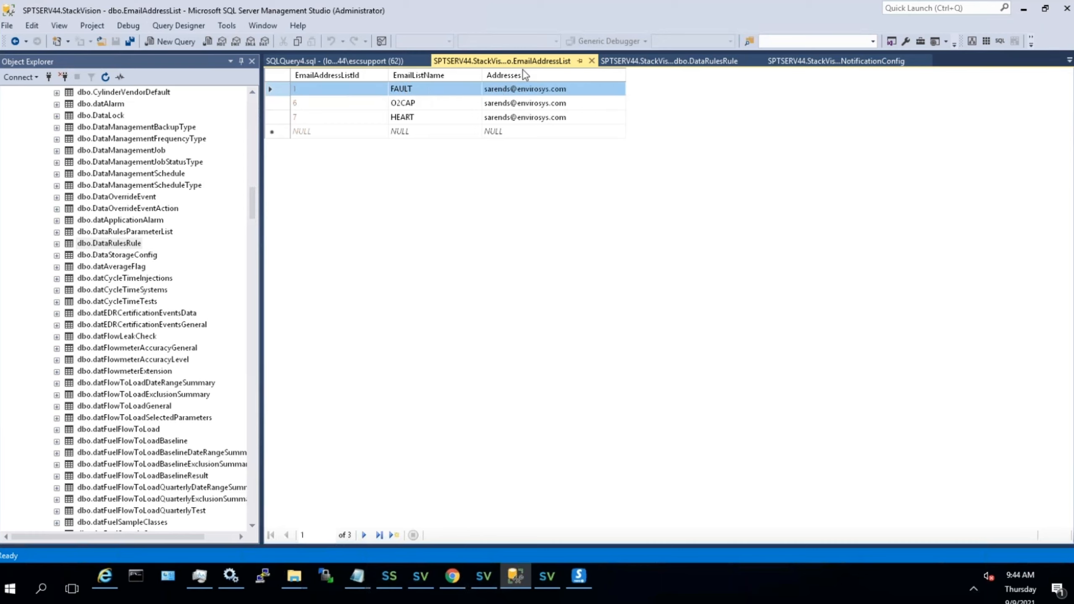
Step: In the AlarmNotificationConfig table, widen the OnTriggerEmailSubject column and examine the OnTriggerEmailBody texts of the O2CAP and FAULT rows
left_click(829, 60)
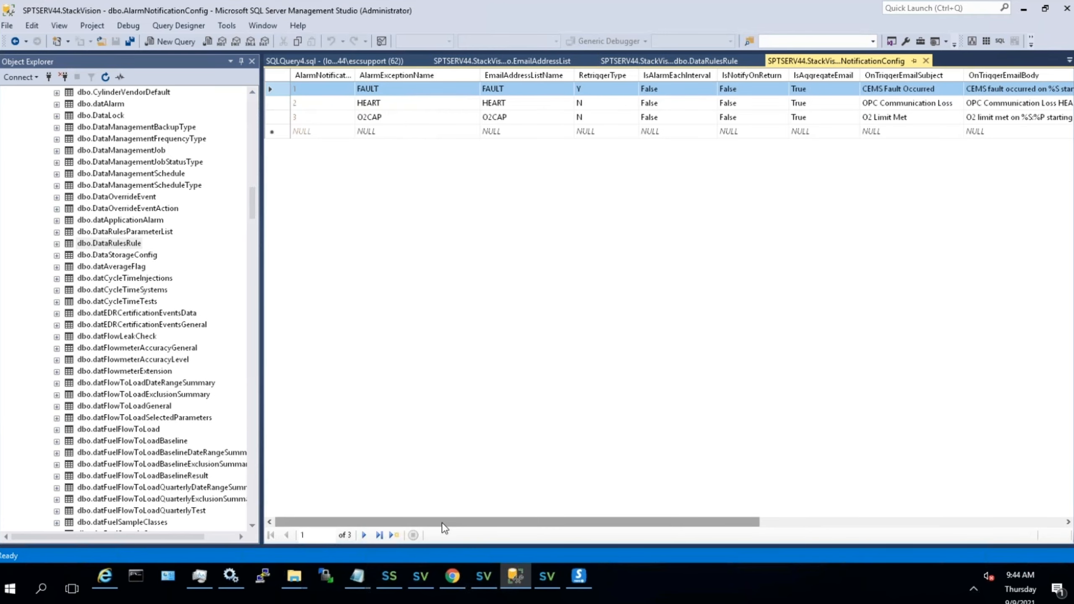
left_click_drag(441, 522, 638, 522)
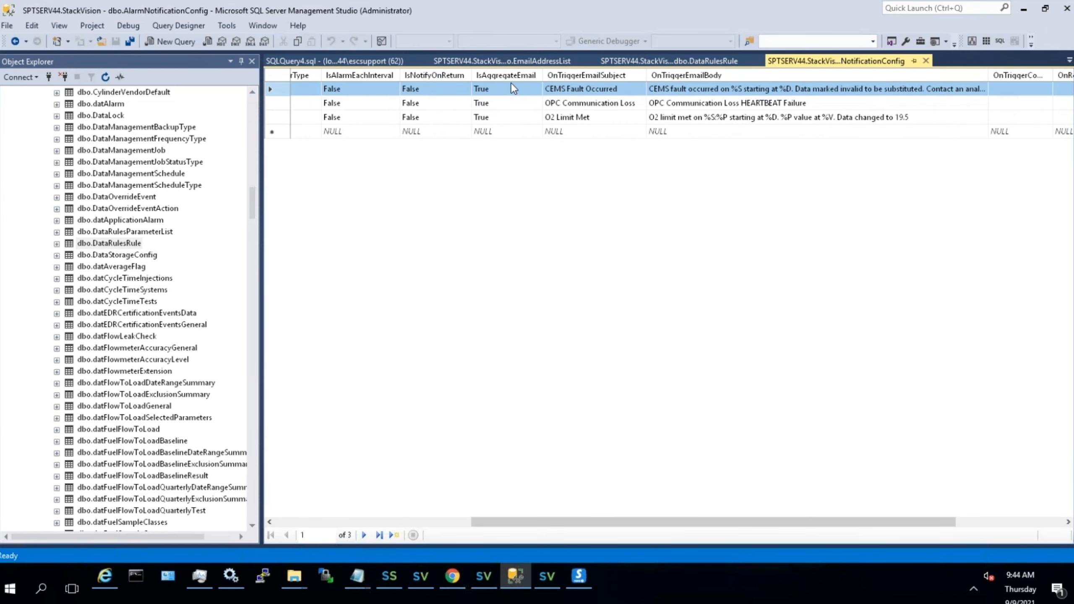
left_click_drag(646, 75, 661, 75)
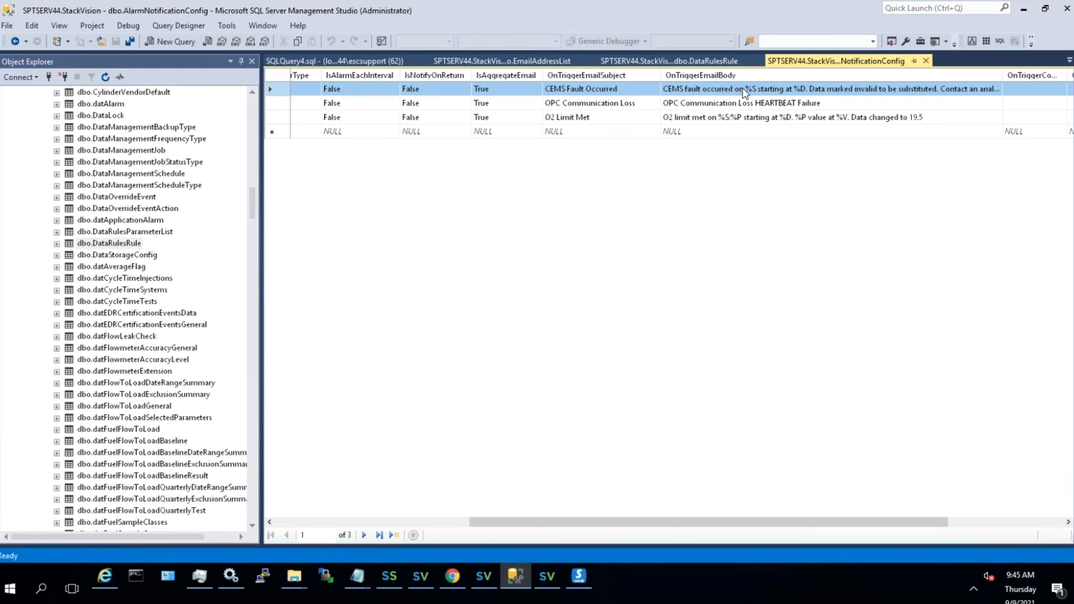
left_click(740, 123)
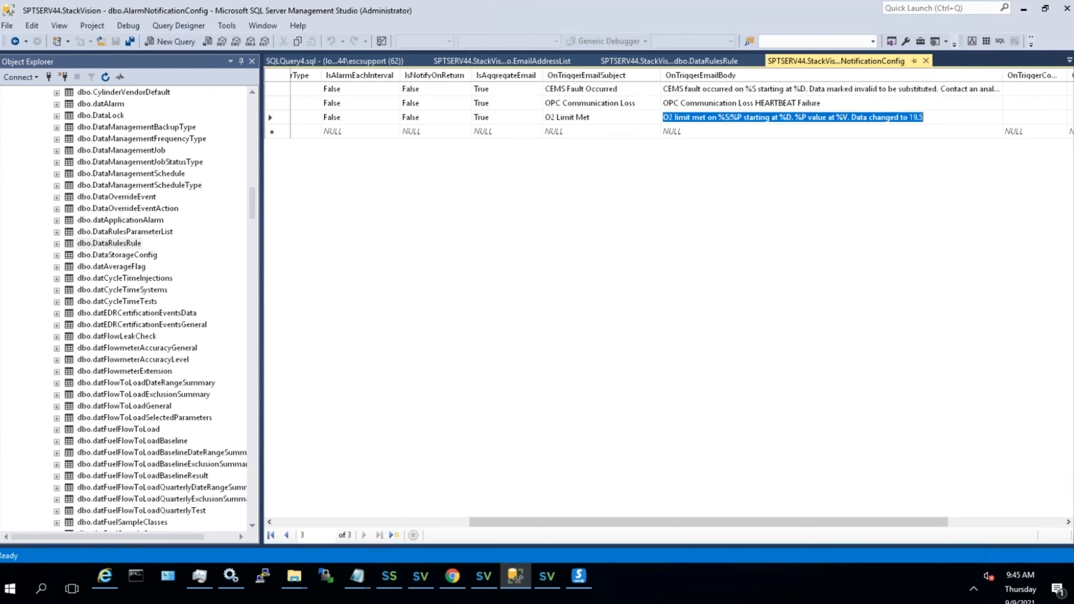
left_click(746, 90)
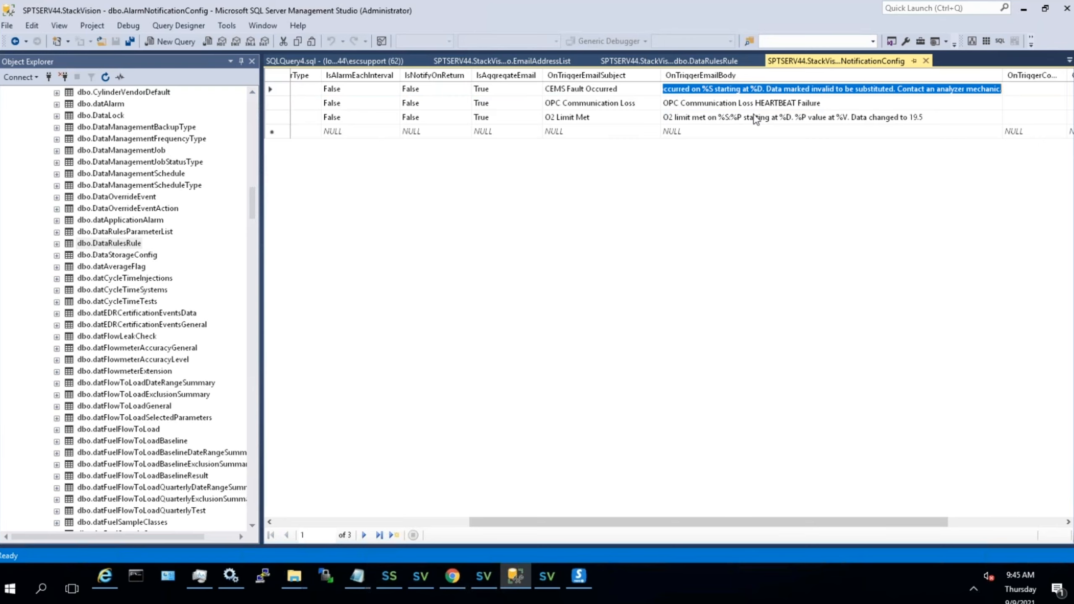
mouse_move(552, 573)
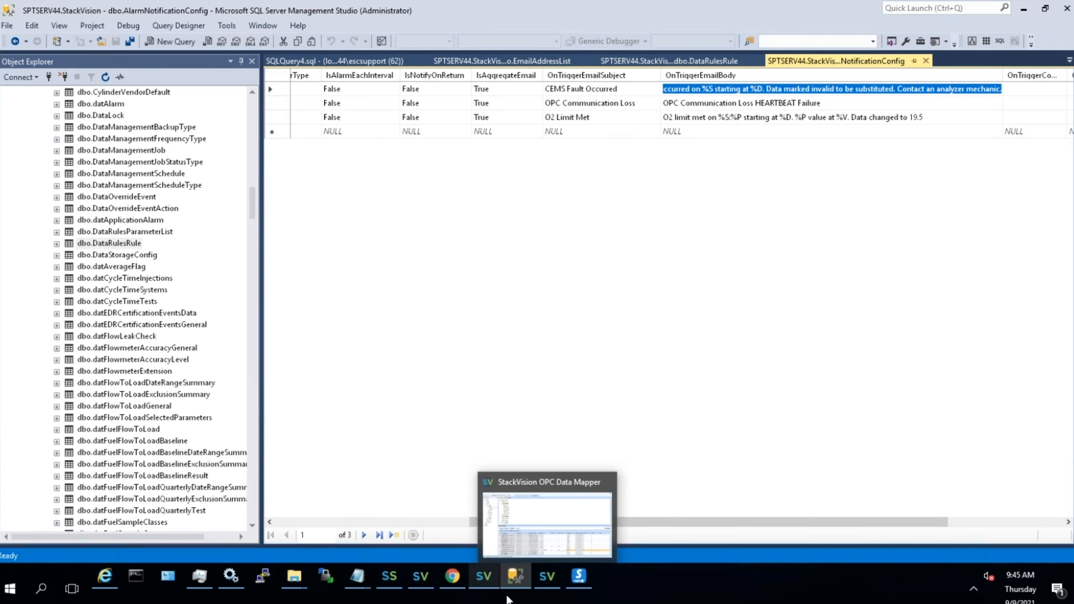
left_click(535, 577)
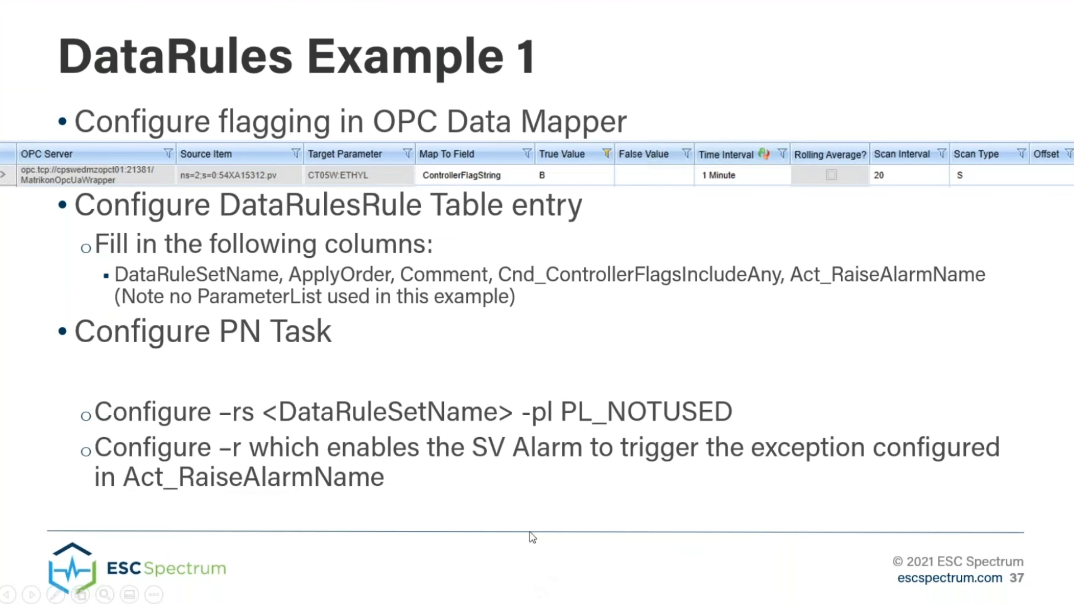